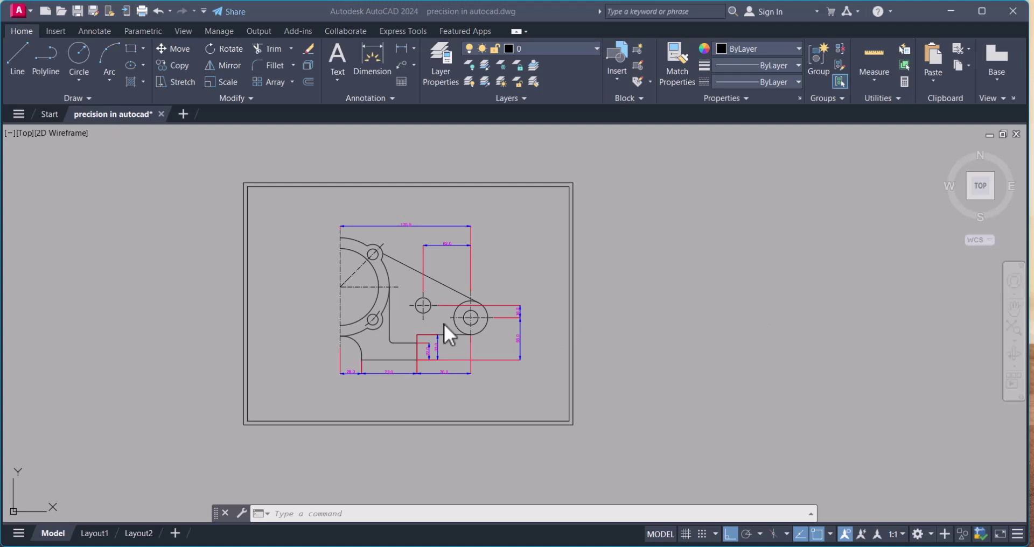
Pan and zoom around the bracket drawing to inspect the 16.0 and 55.0 dimensions.
scroll(443, 324, up, 4)
middle_drag(431, 328, 596, 397)
scroll(596, 397, down, 2)
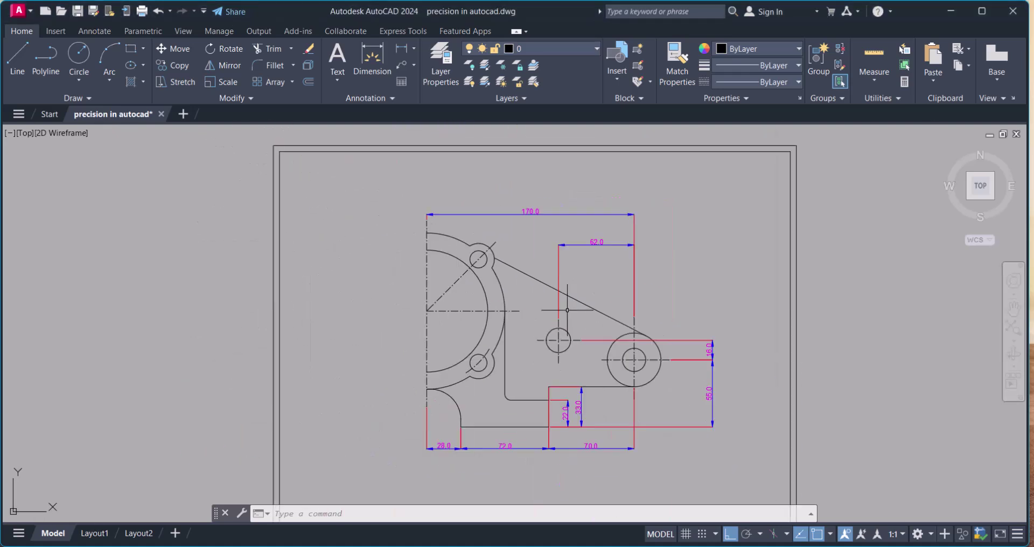
middle_drag(637, 335, 605, 304)
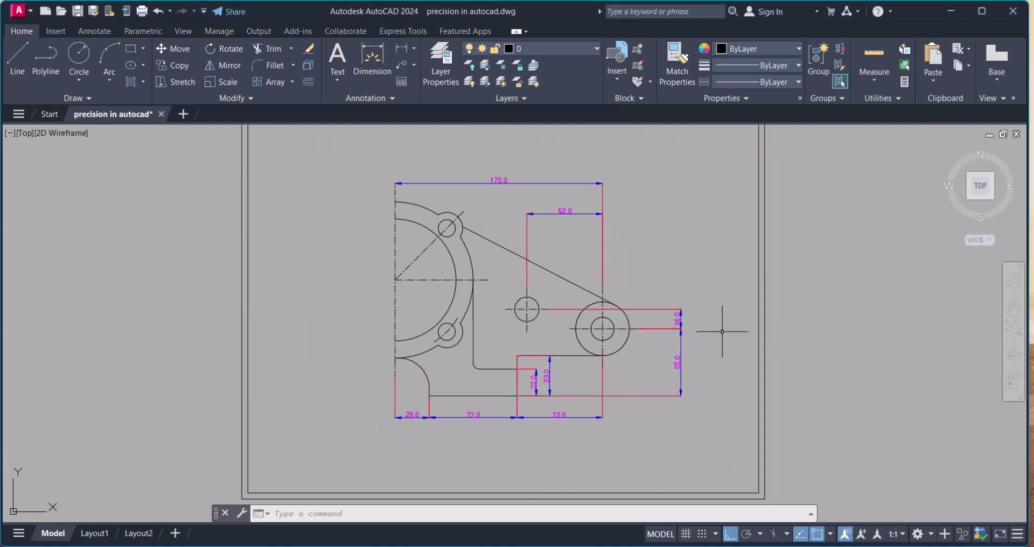
middle_drag(722, 331, 619, 372)
scroll(479, 372, up, 3)
mouse_move(479, 372)
middle_down()
mouse_move(579, 206)
mouse_move(605, 337)
mouse_move(568, 358)
mouse_move(572, 366)
mouse_move(579, 354)
middle_up()
scroll(579, 207, down, 5)
scroll(579, 355, down, 2)
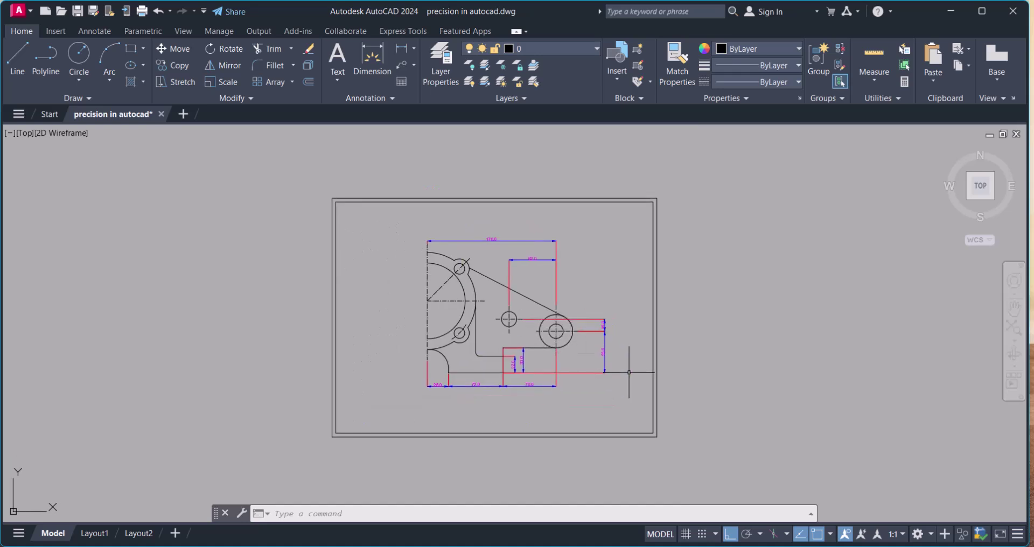
Run the PLOT command, correcting a mistyped entry, to open the Plot - Model dialog.
click(304, 513)
text(olo)
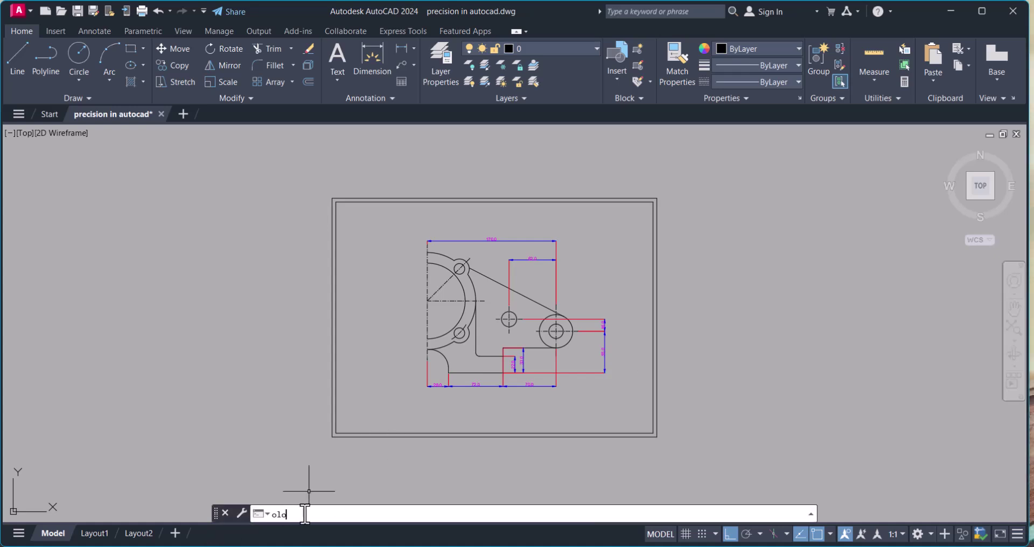
text(r)
key(BackSpace)
key(BackSpace)
key(BackSpace)
key(BackSpace)
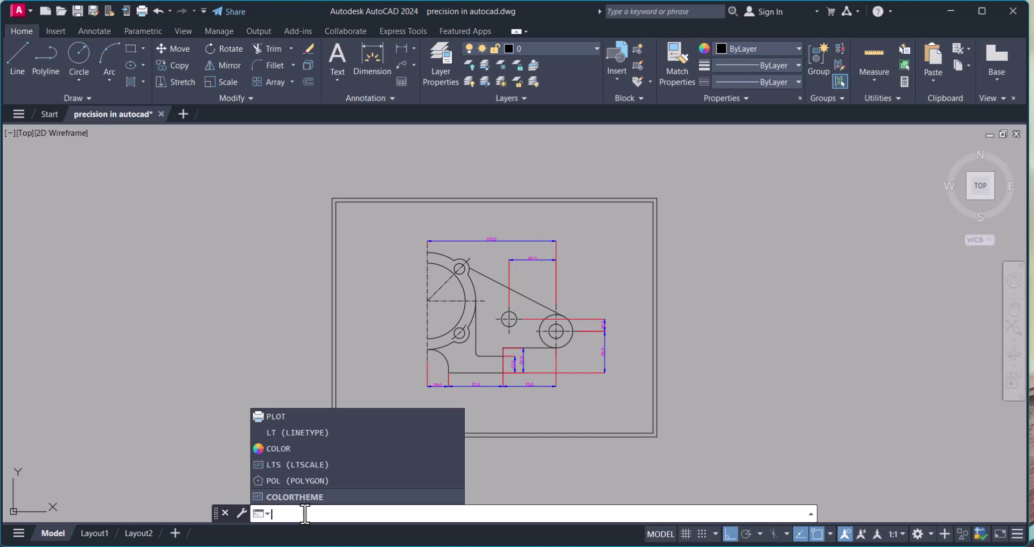
text(PLOT)
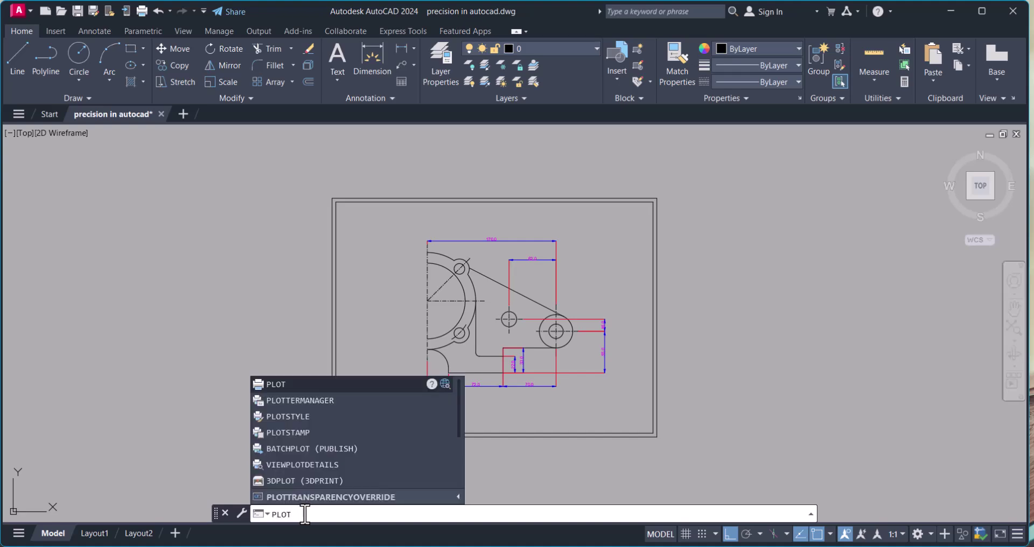
key(Return)
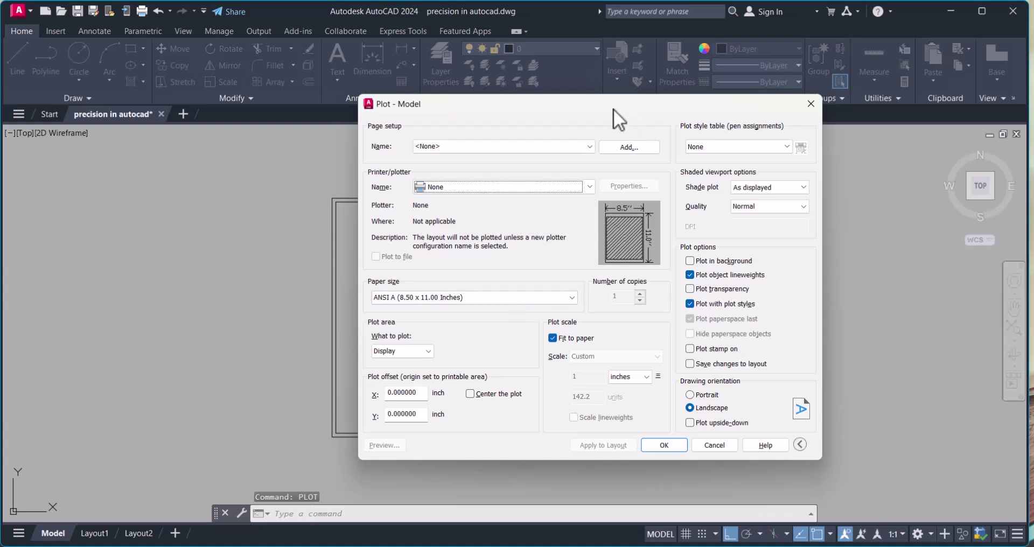
Choose DWG To PDF.pc3 as the printer/plotter in the Plot - Model dialog.
drag(613, 108, 539, 124)
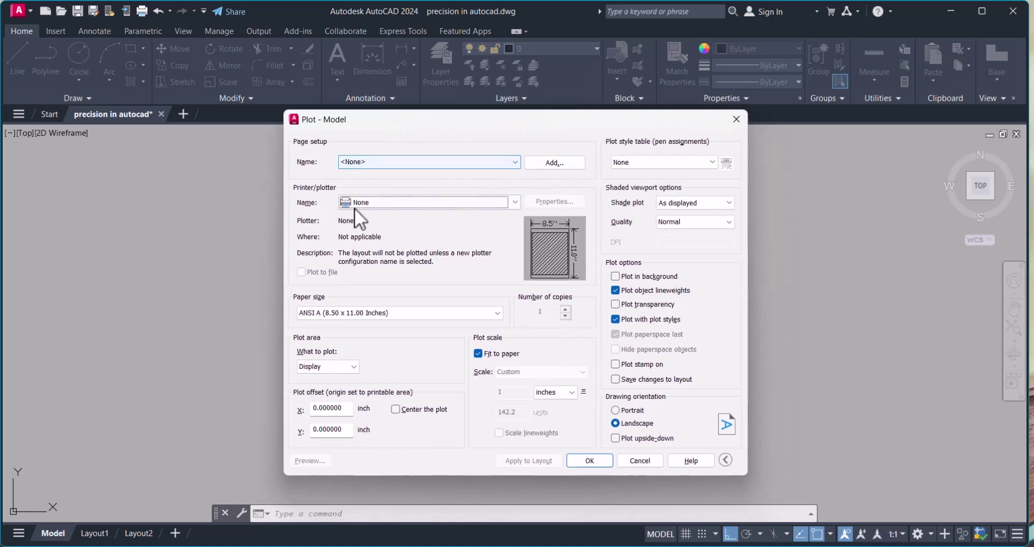
click(445, 200)
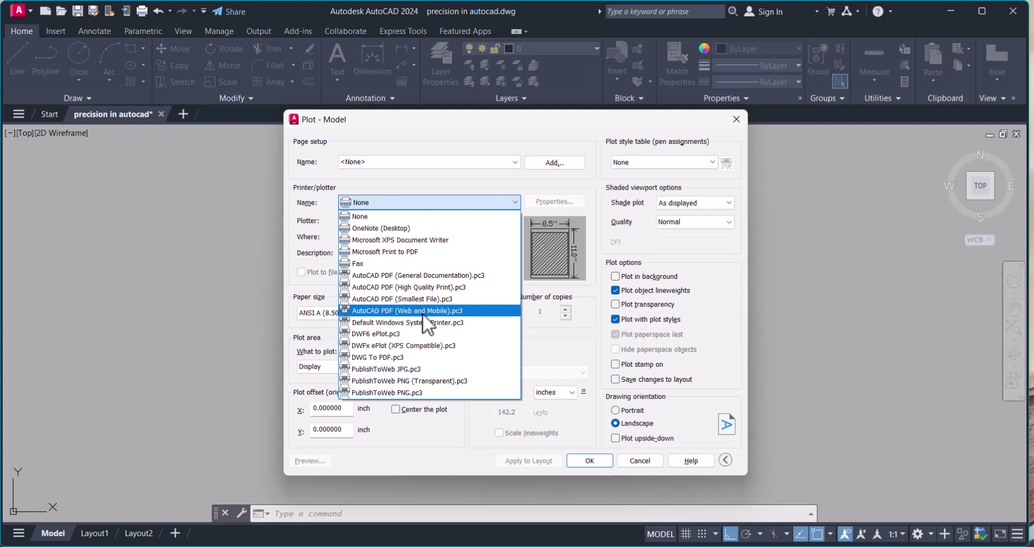
click(372, 357)
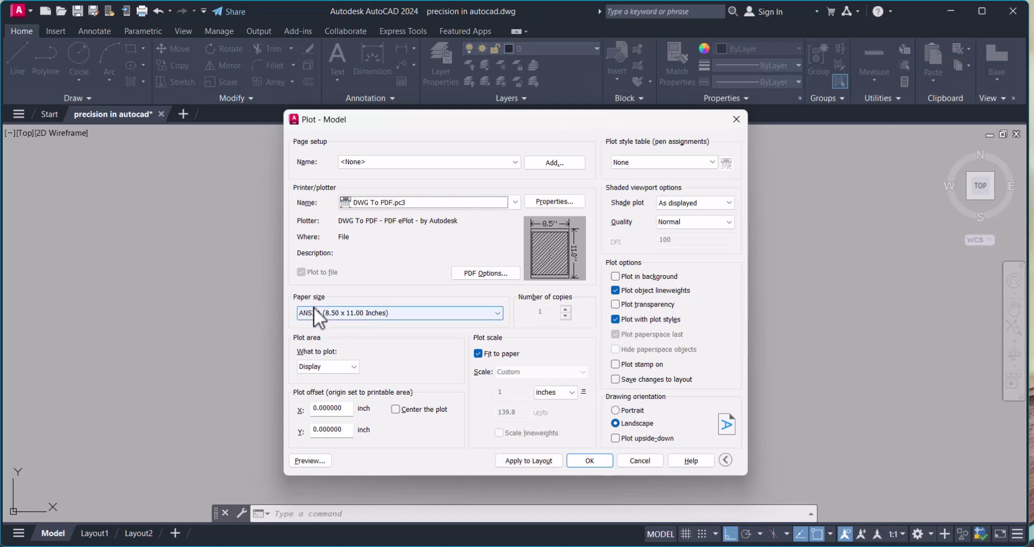
Pick ISO A3 (297.00 x 420.00 MM) from the paper size list.
click(412, 314)
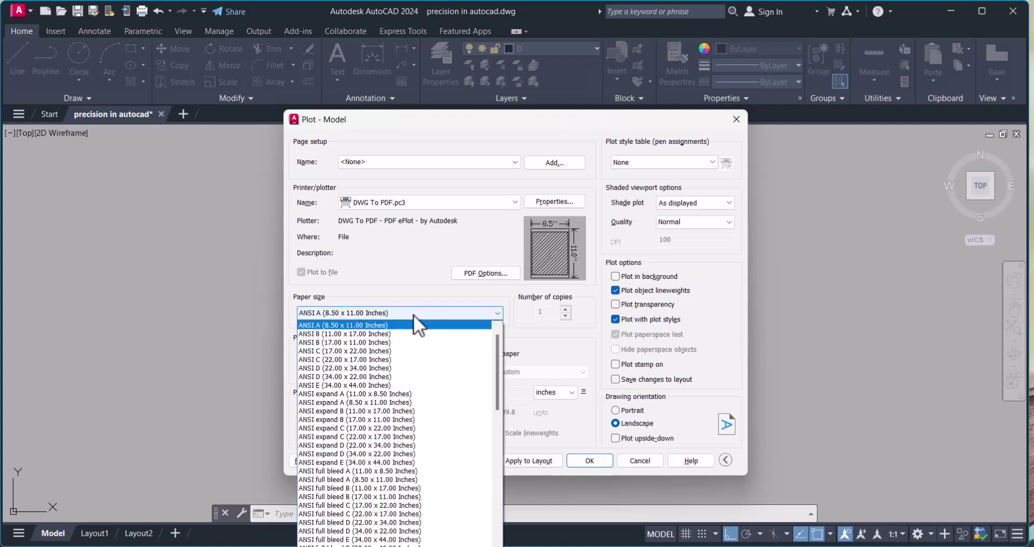
scroll(458, 435, down, 5)
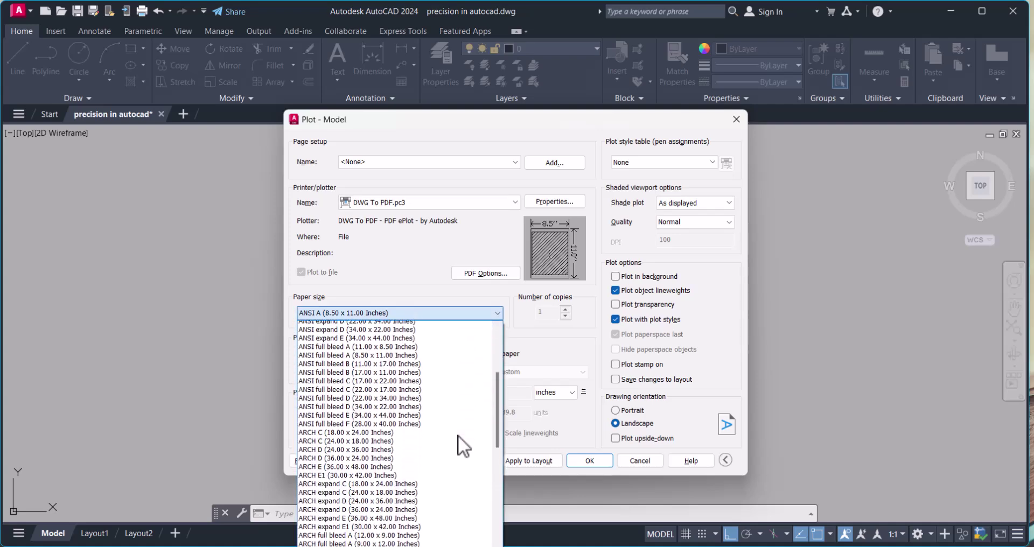
scroll(458, 435, down, 4)
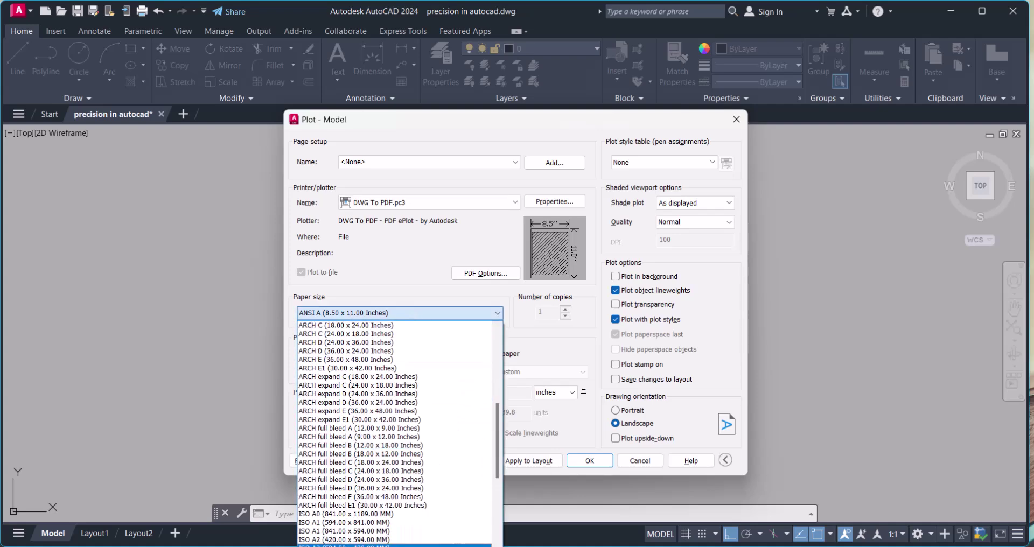
click(341, 545)
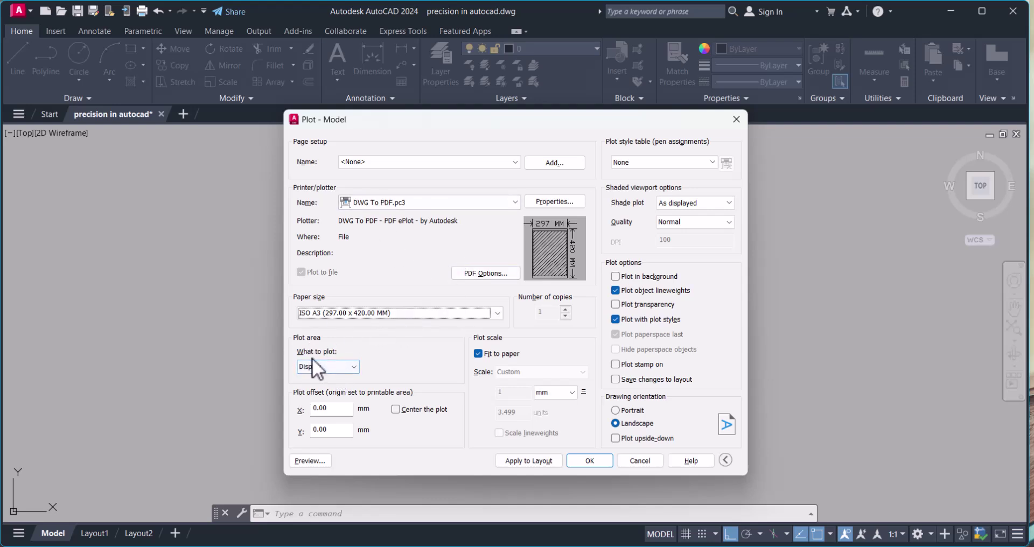
Set the plot area to Window, framing the border from its top-left to bottom-right corner.
click(325, 368)
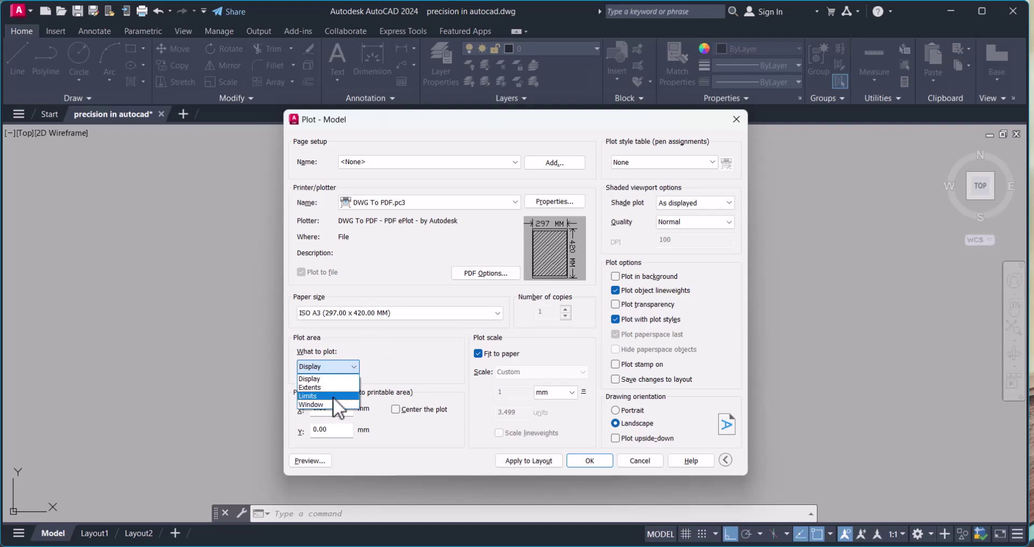
click(323, 405)
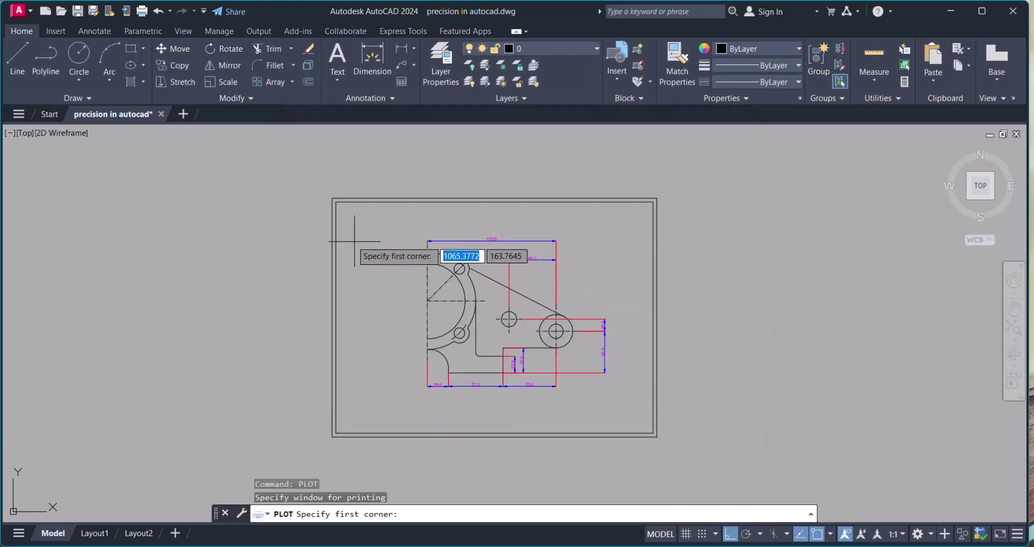
click(332, 198)
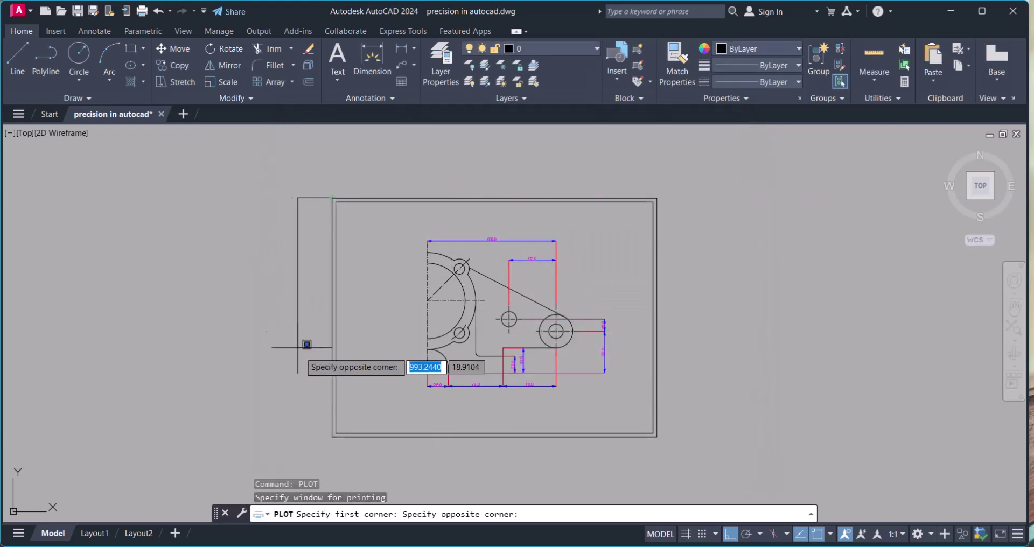
click(656, 436)
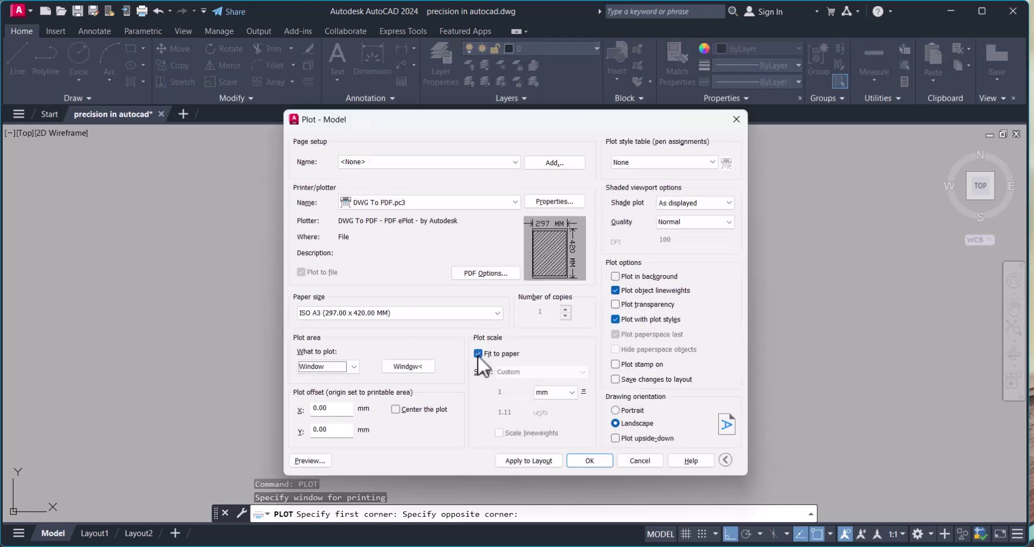
Keep Fit to paper on and enable Center the plot (offset X 0.00, Y 1.54 mm).
click(477, 354)
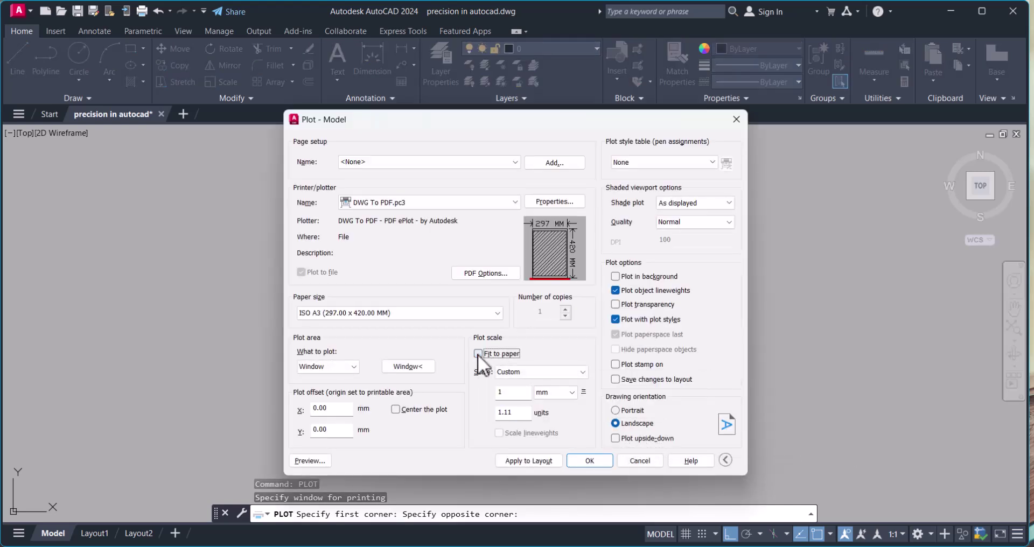
click(477, 355)
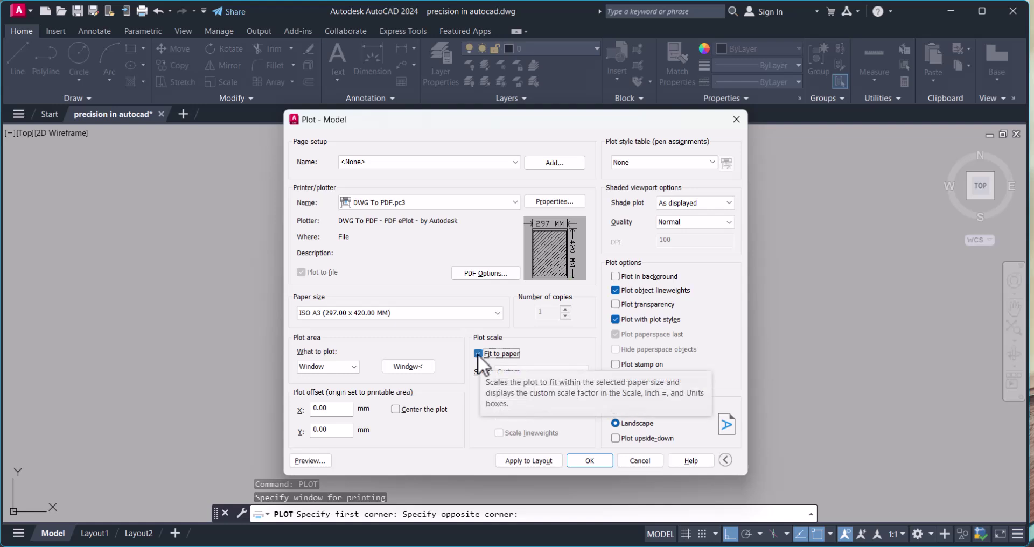
click(396, 411)
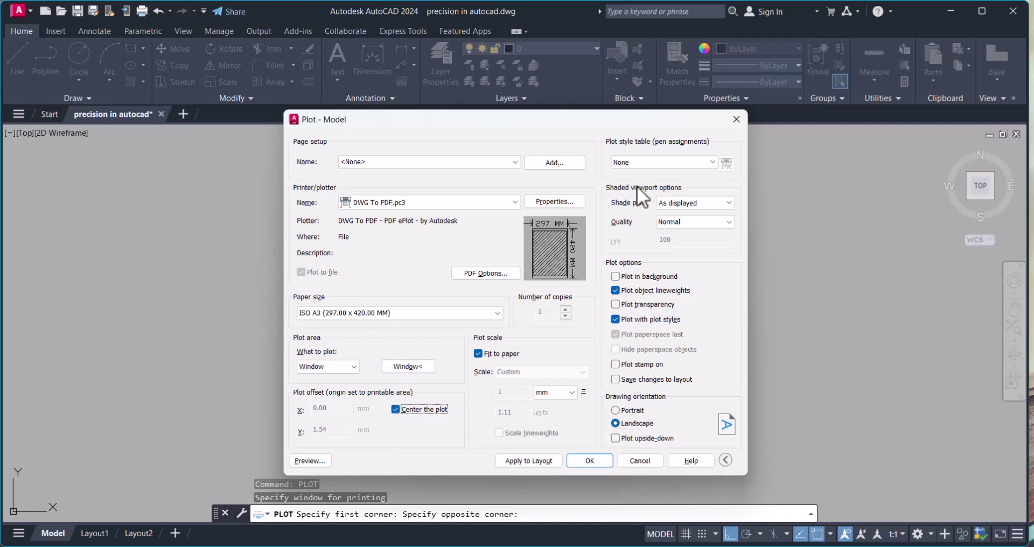
Leave the plot style table as None, preview the A3 sheet, and exit the preview.
click(660, 160)
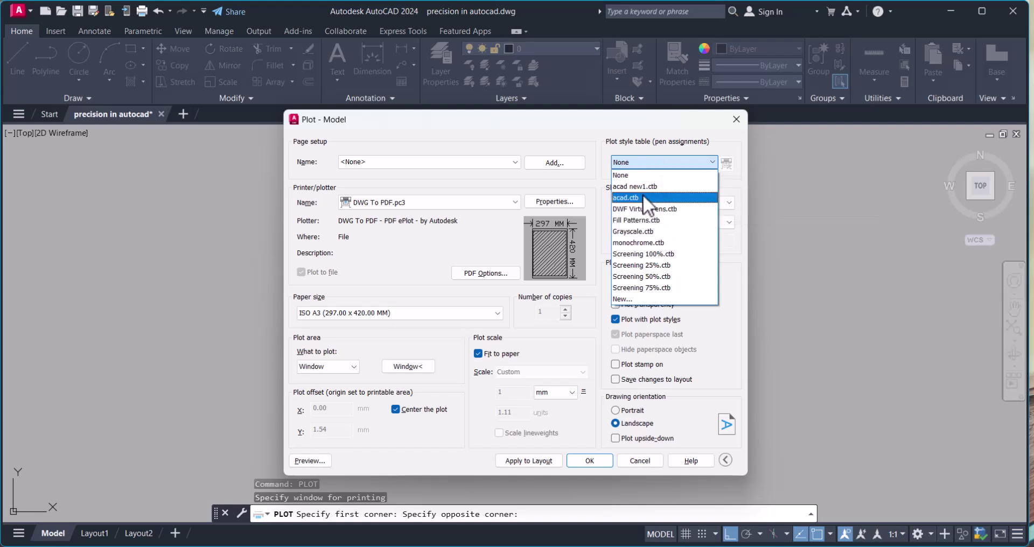
click(638, 177)
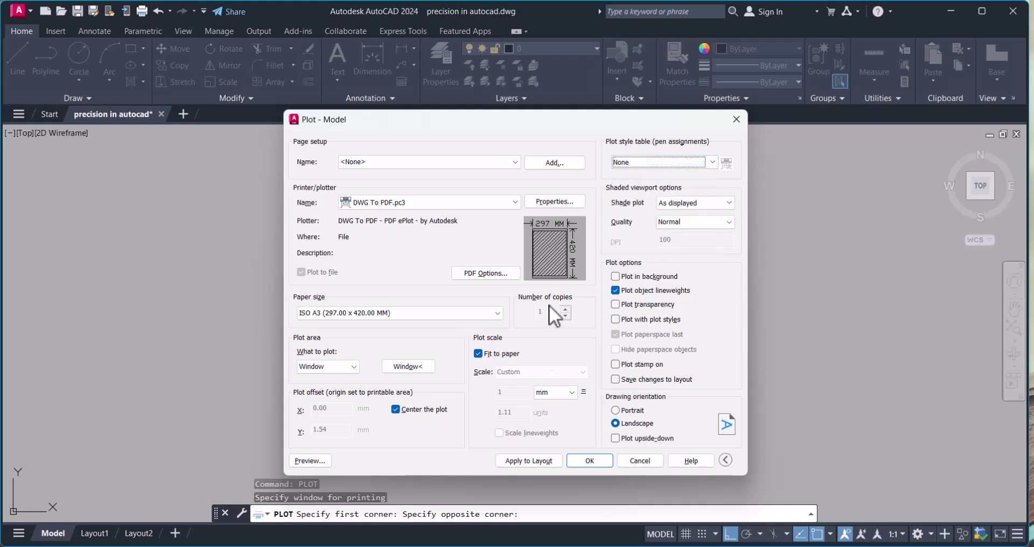
click(311, 460)
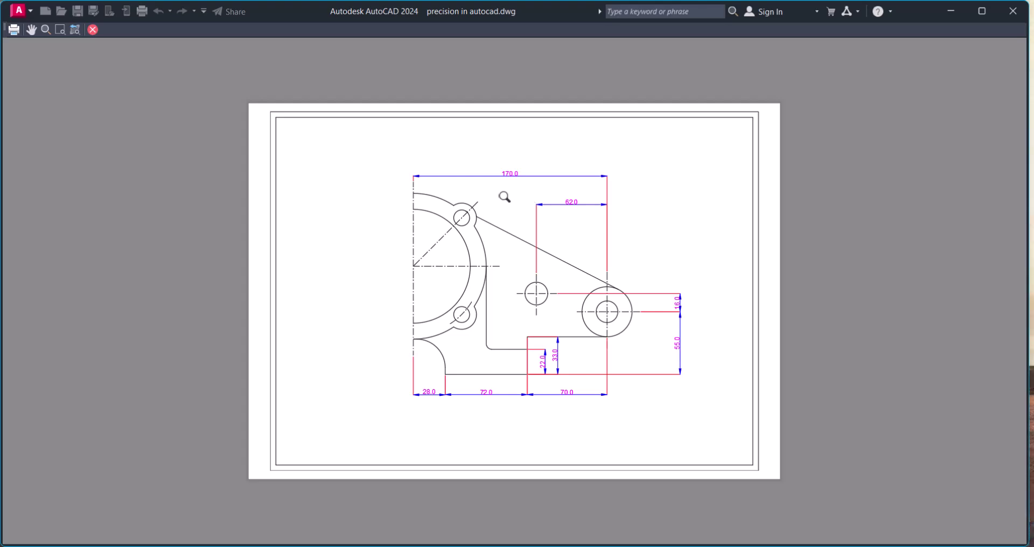
right_click(505, 197)
click(536, 207)
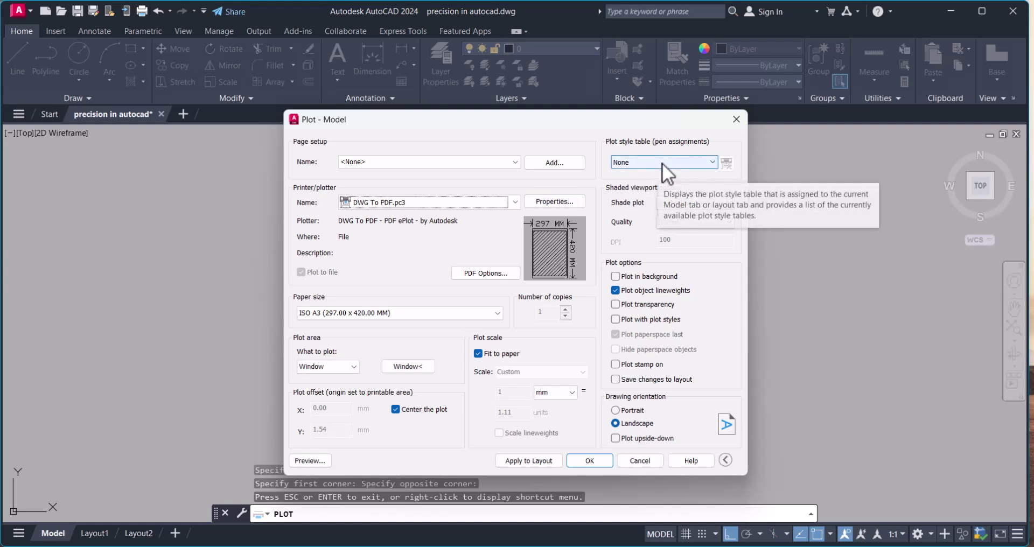
Select monochrome.ctb as the plot style table and assign it to all layouts.
click(661, 162)
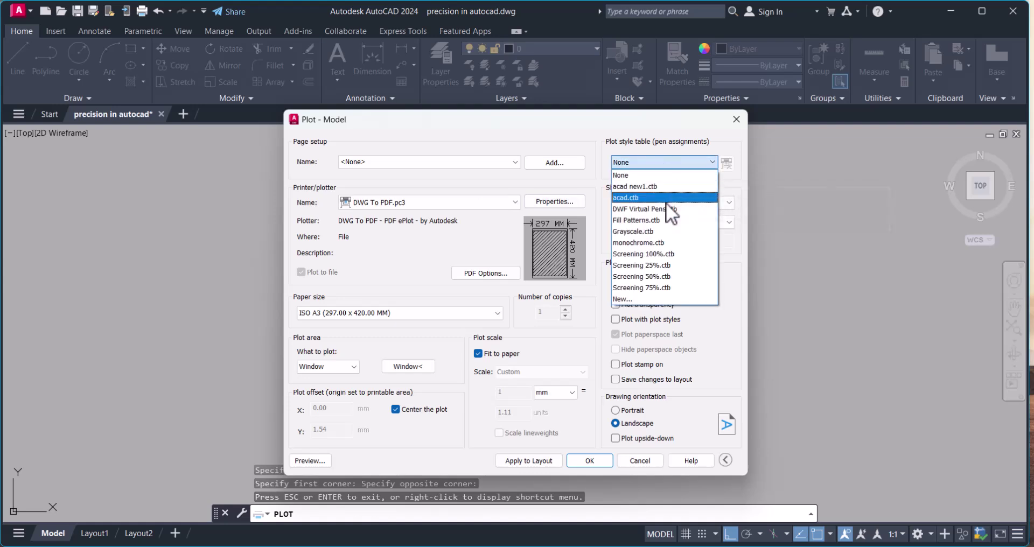
click(641, 242)
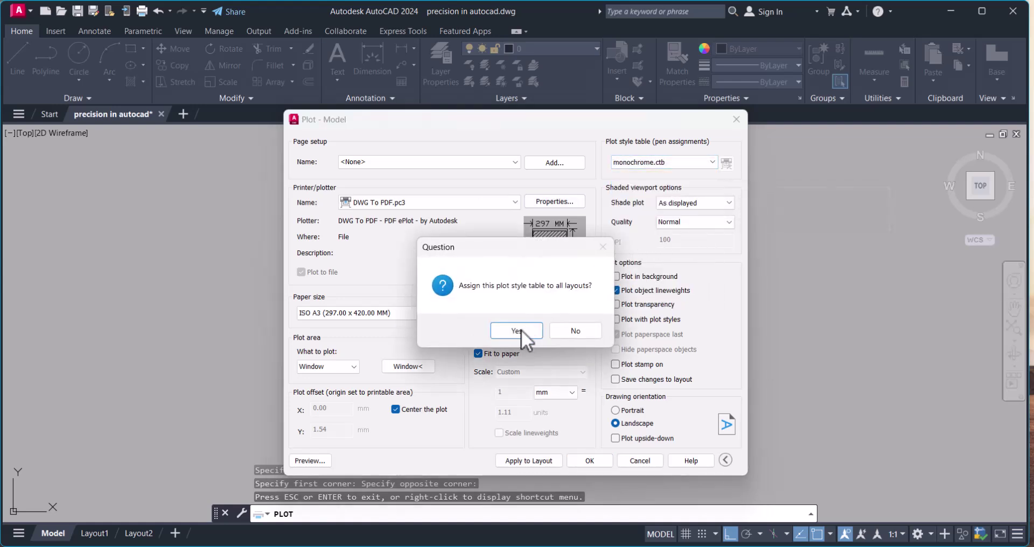
click(518, 331)
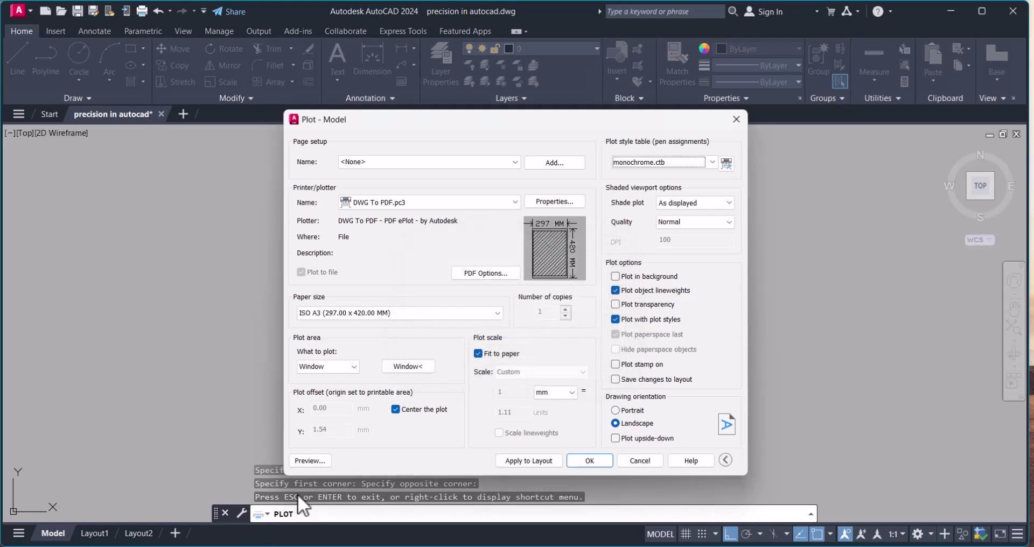
Preview the monochrome bracket sheet, exit back, and reopen the plot style table list.
click(304, 462)
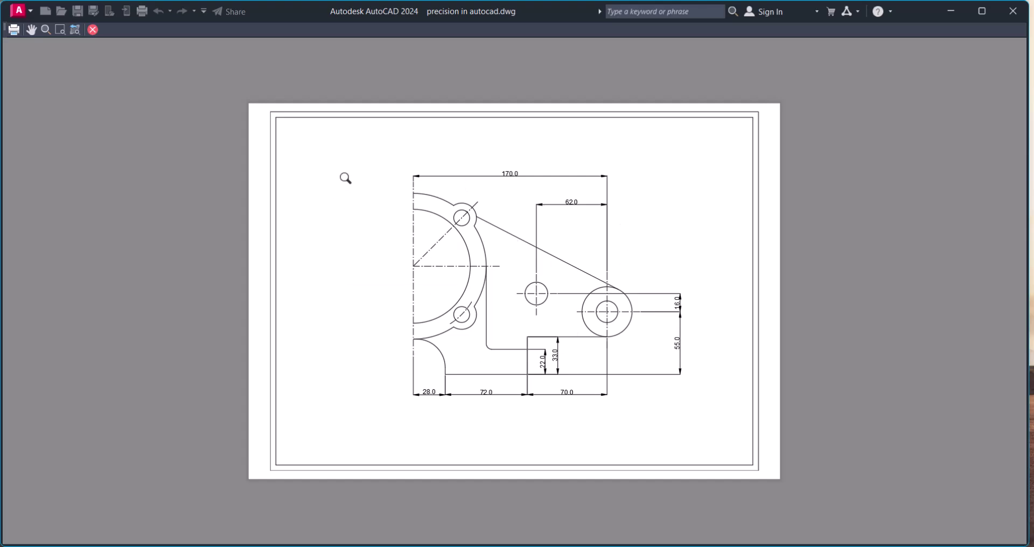
right_click(345, 179)
click(393, 190)
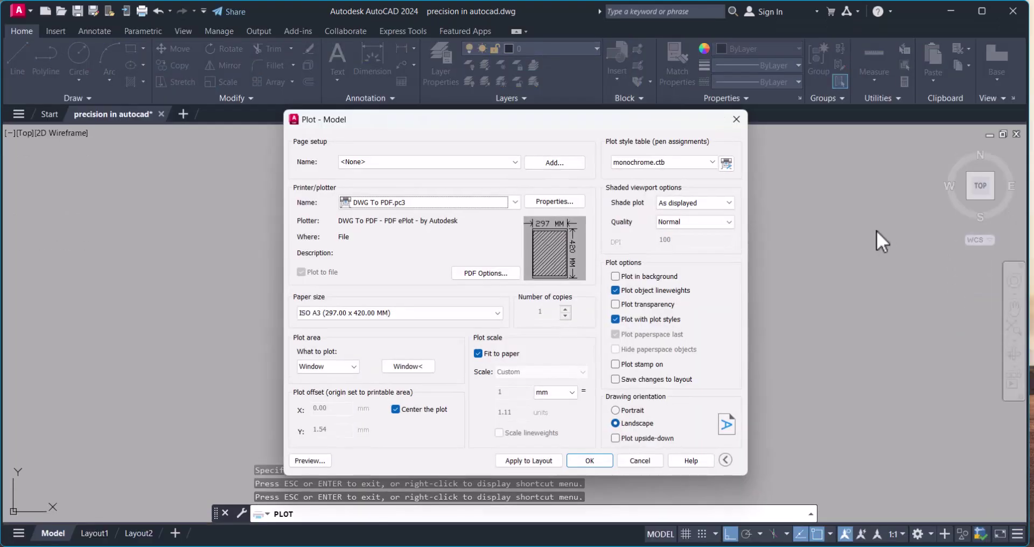
click(683, 162)
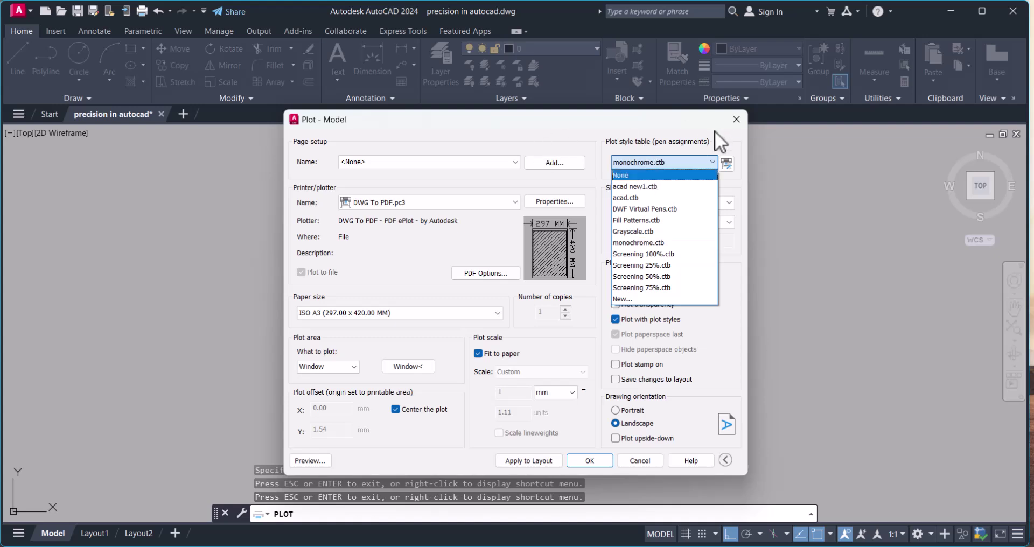
click(602, 122)
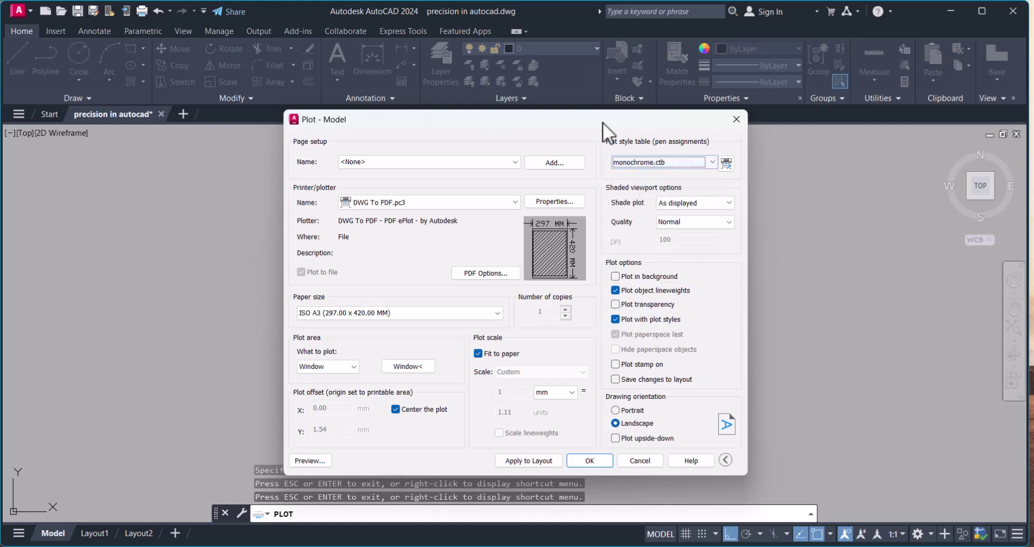
click(323, 461)
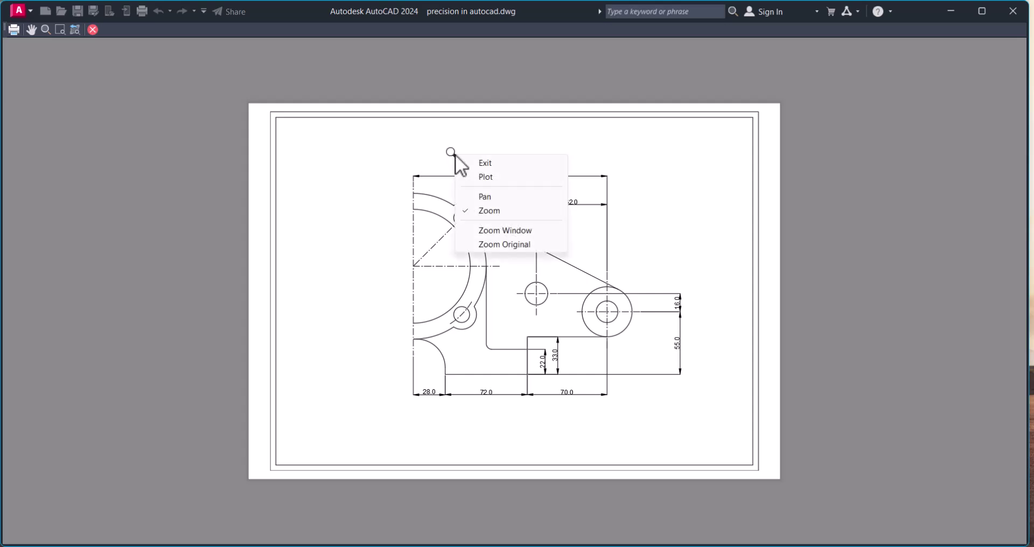
click(489, 164)
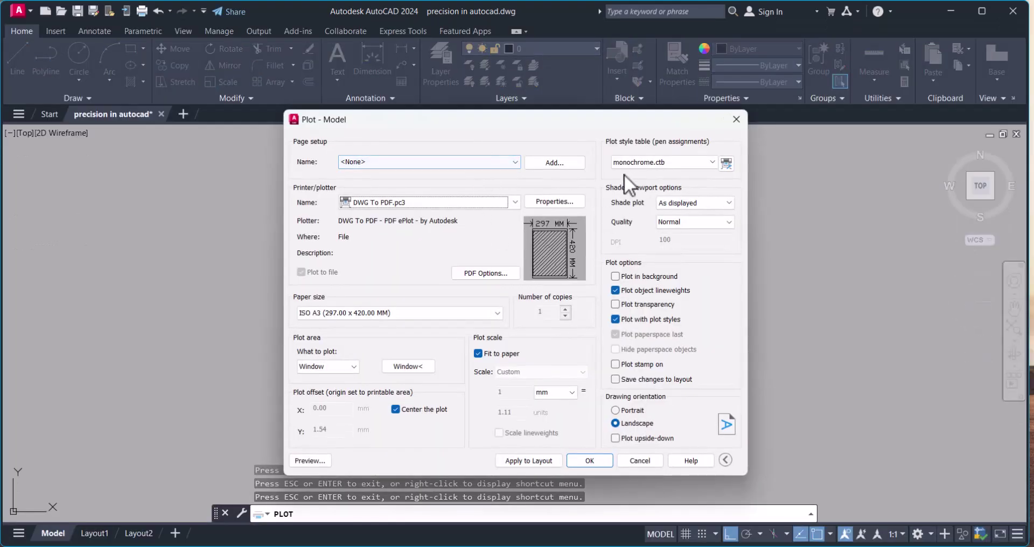
Open monochrome.ctb in the Plot Style Table Editor and set Color 5's lineweight to 0.1800 mm.
click(726, 163)
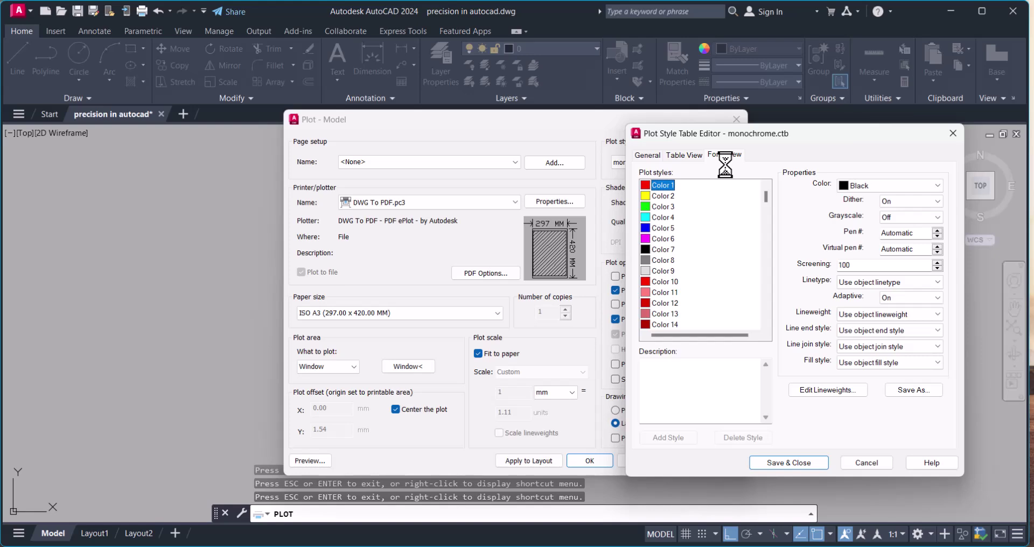
click(952, 133)
drag(639, 117, 693, 126)
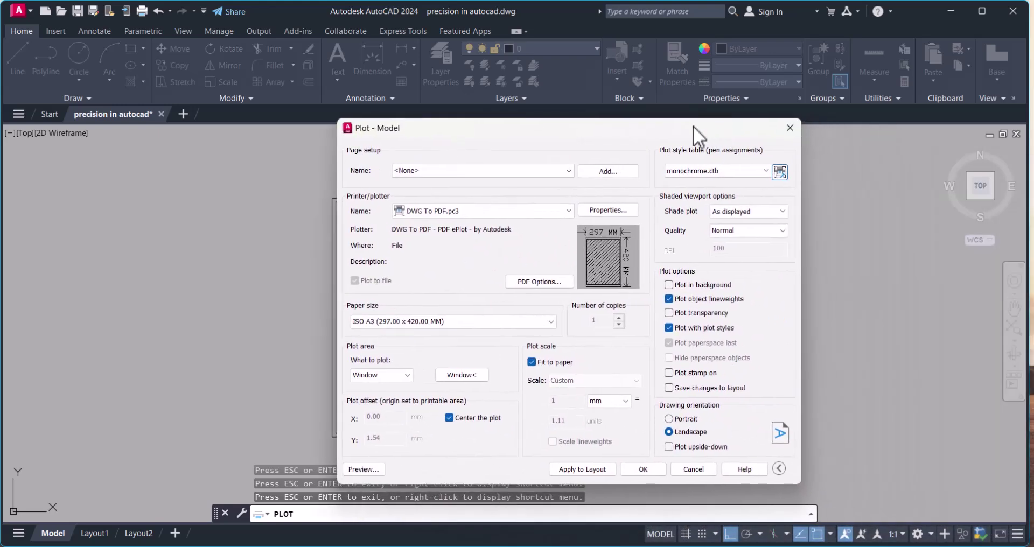
click(779, 172)
click(664, 228)
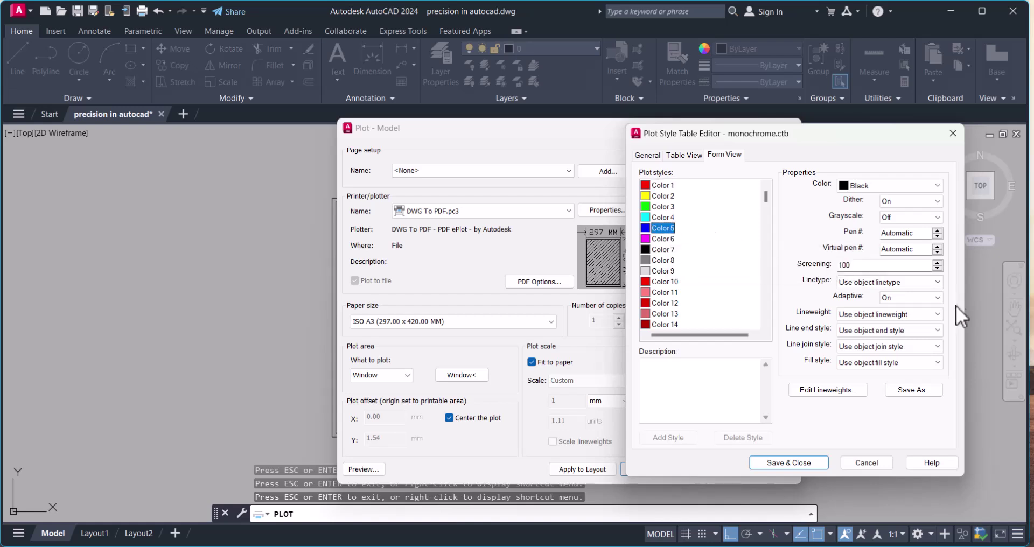
click(900, 311)
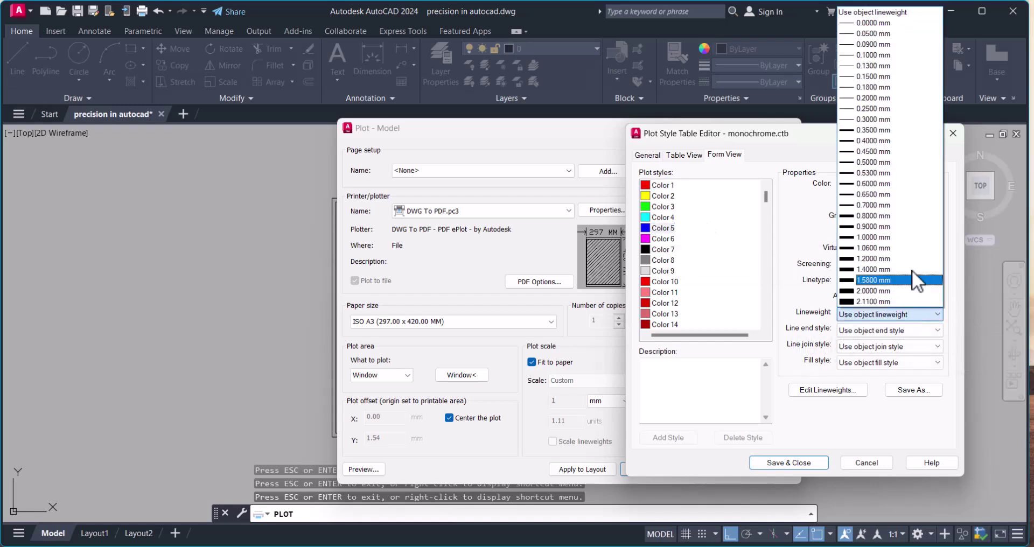
click(888, 89)
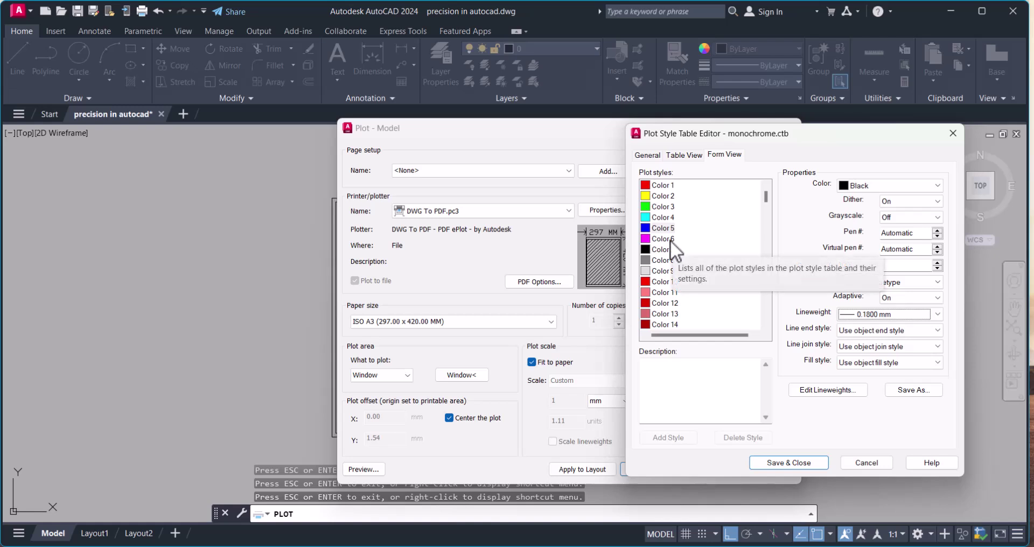
click(467, 156)
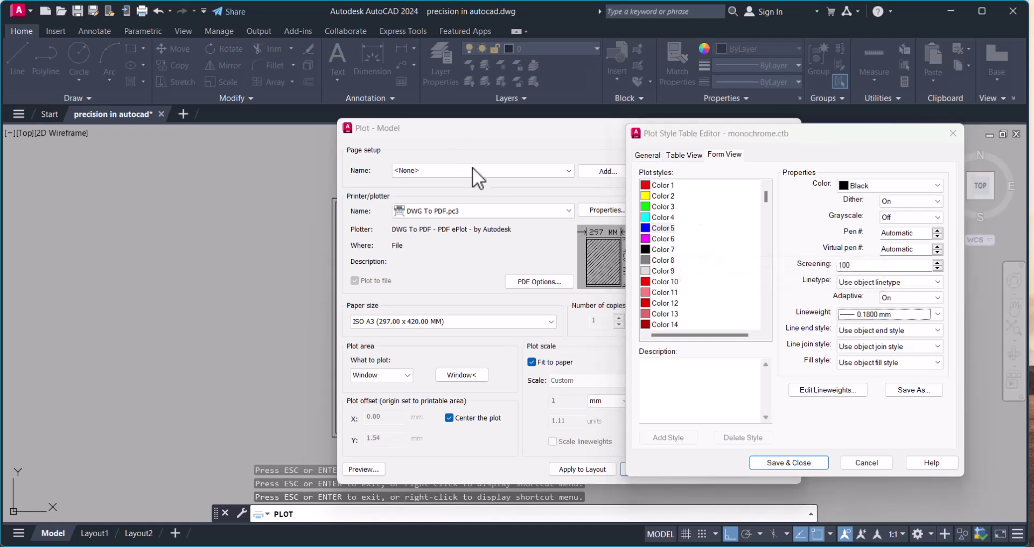
Give Color 6 a 0.1800 mm lineweight, keeping object linetype, and Save & Close the table.
click(671, 239)
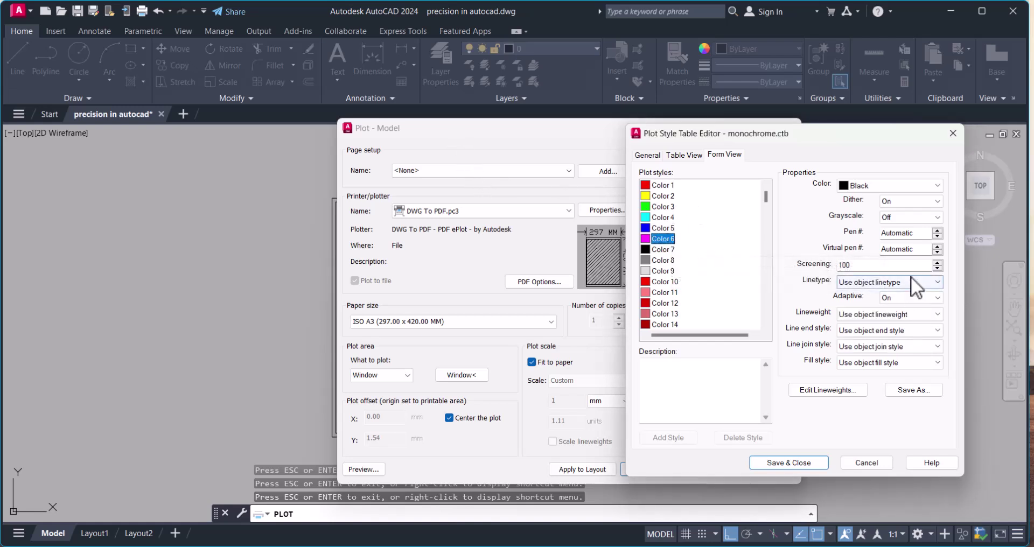
click(903, 284)
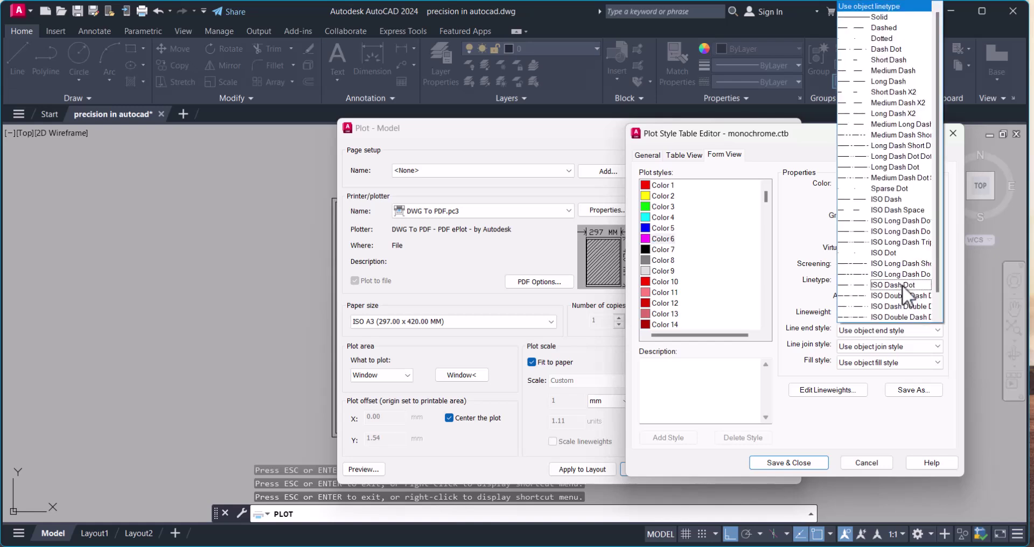
click(892, 372)
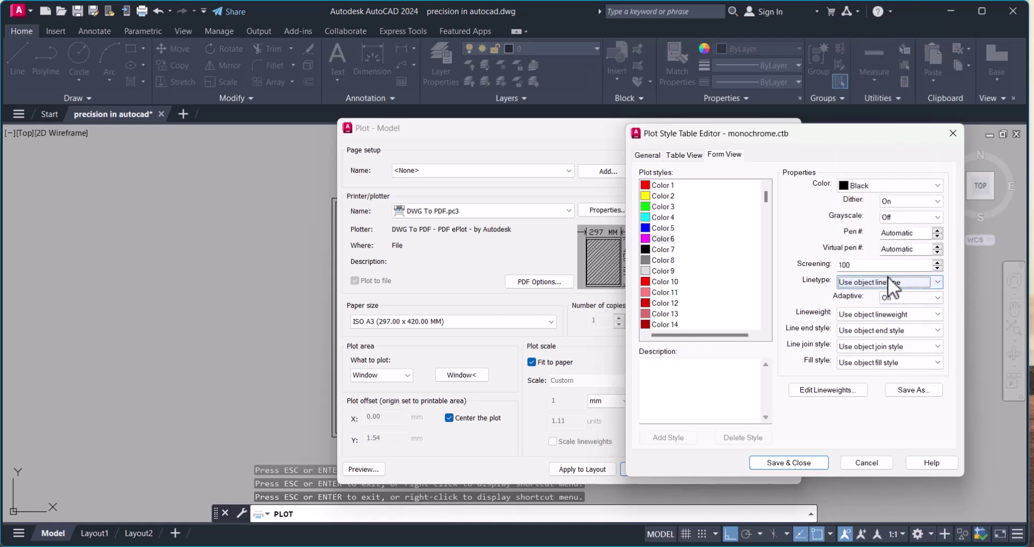
click(899, 316)
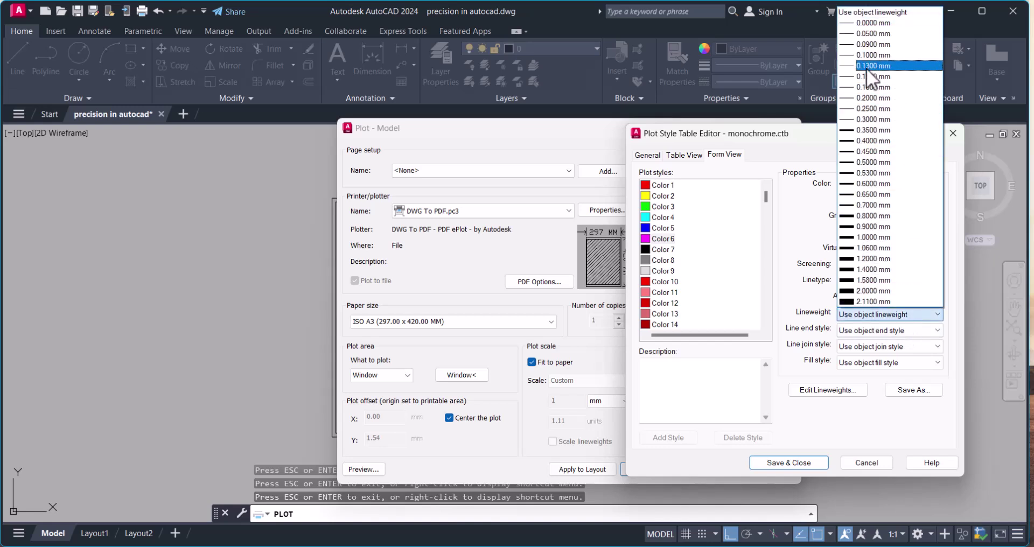
click(861, 85)
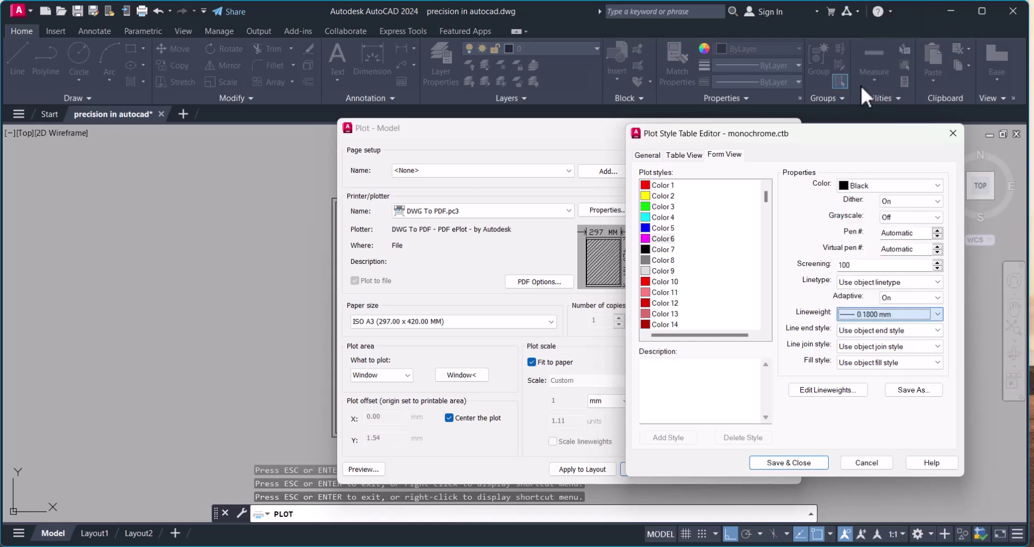
click(797, 462)
drag(603, 125, 616, 148)
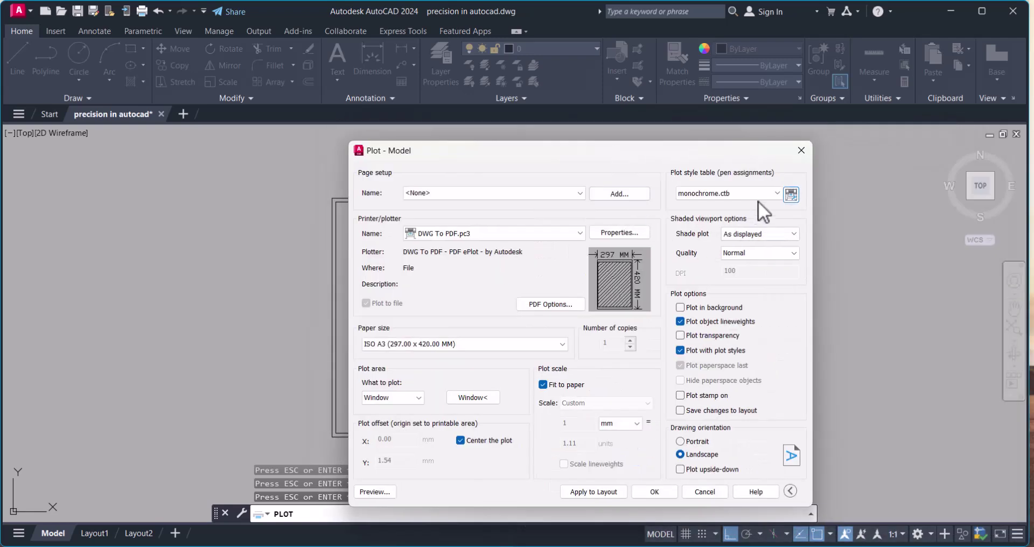
In the reopened monochrome.ctb editor, give Color 1 a 0.1800 mm lineweight and Save & Close.
click(791, 195)
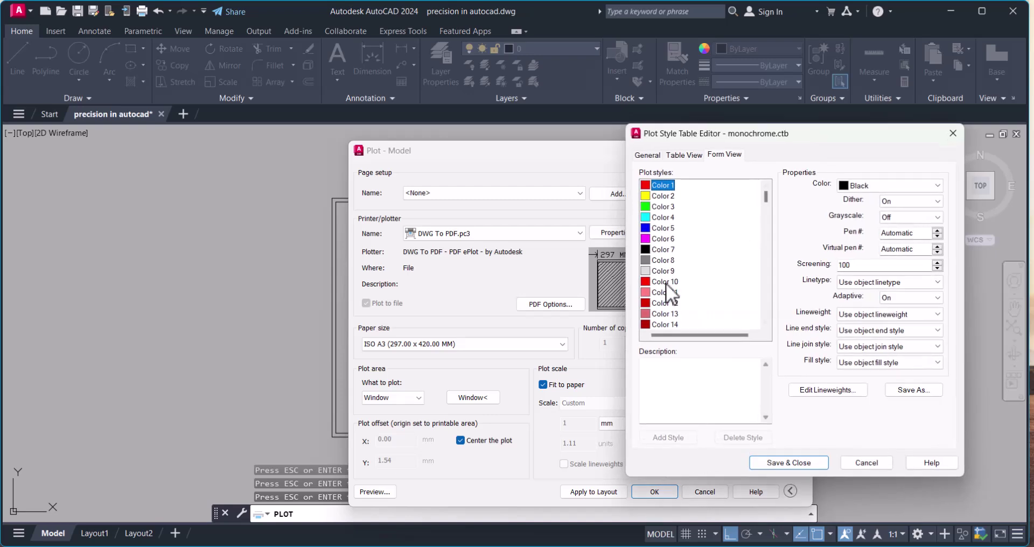
click(947, 137)
drag(611, 156, 657, 133)
click(838, 171)
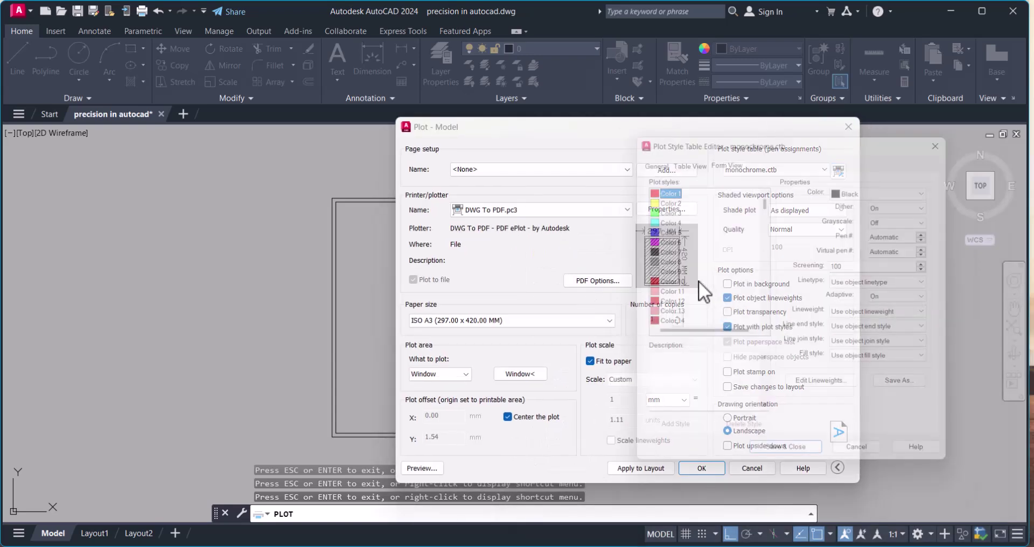
click(667, 229)
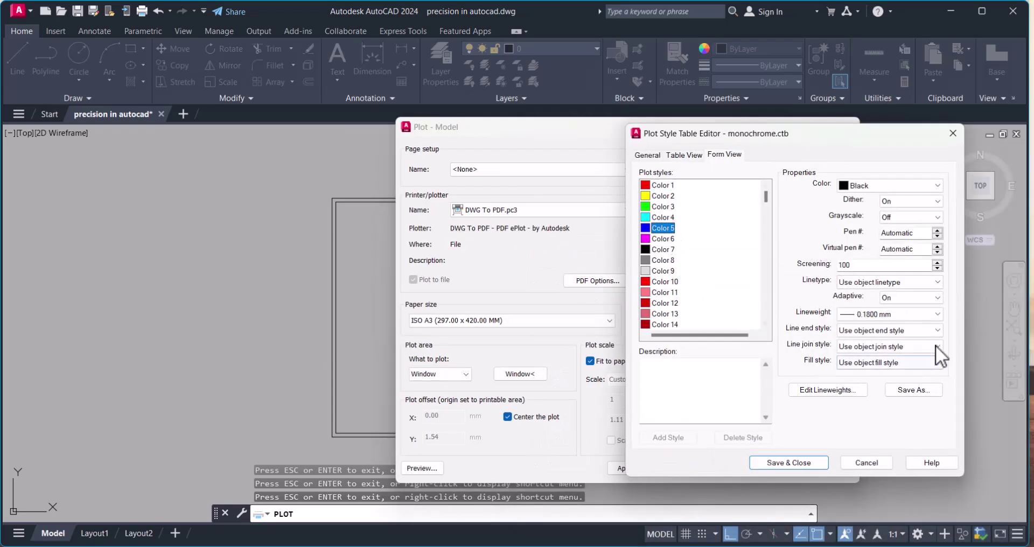
click(667, 185)
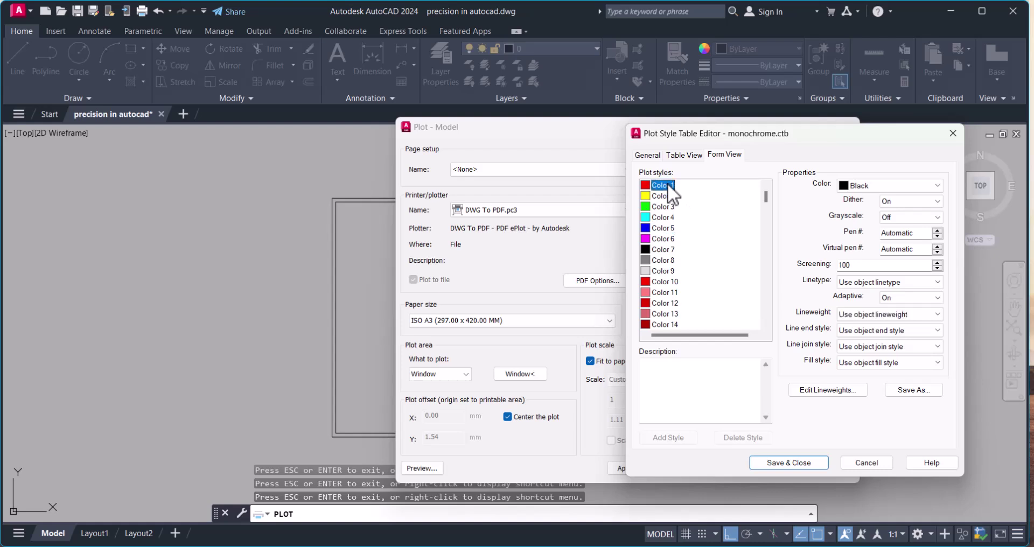
click(885, 314)
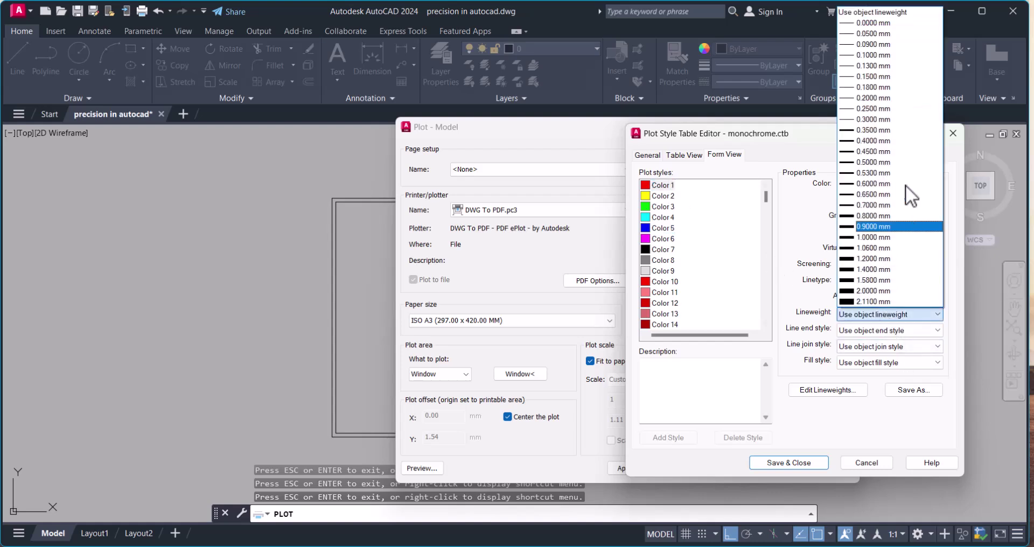
click(885, 96)
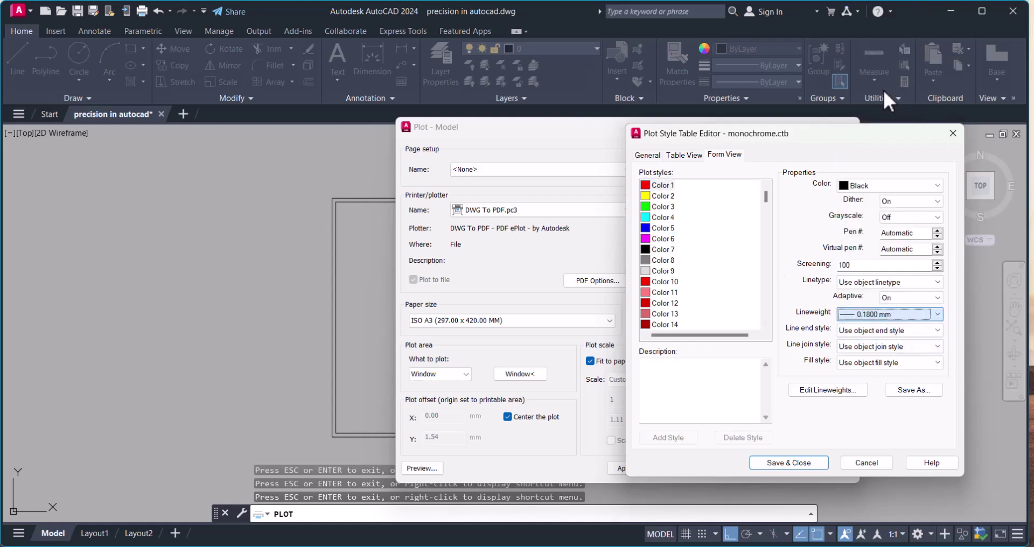
click(803, 466)
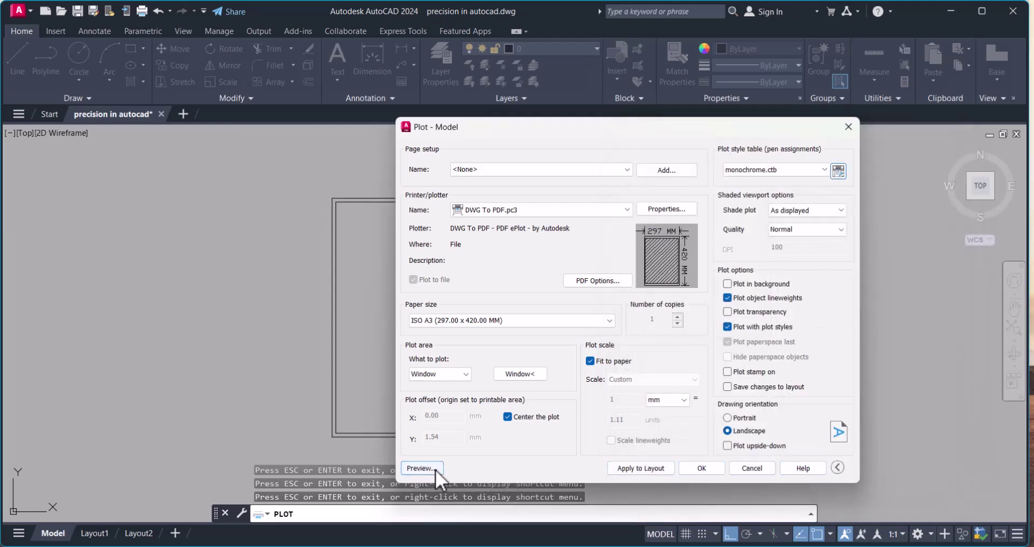
click(423, 467)
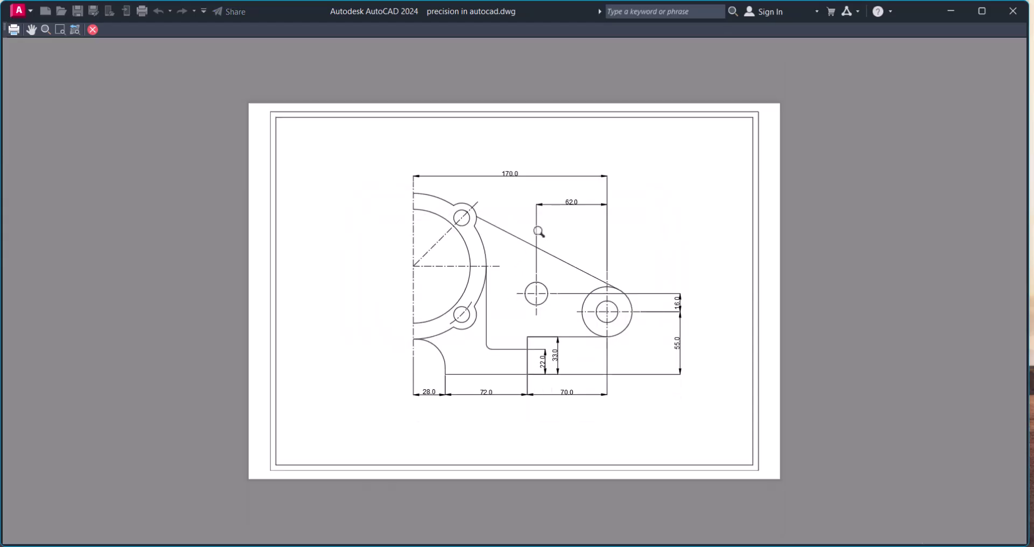
scroll(535, 226, up, 4)
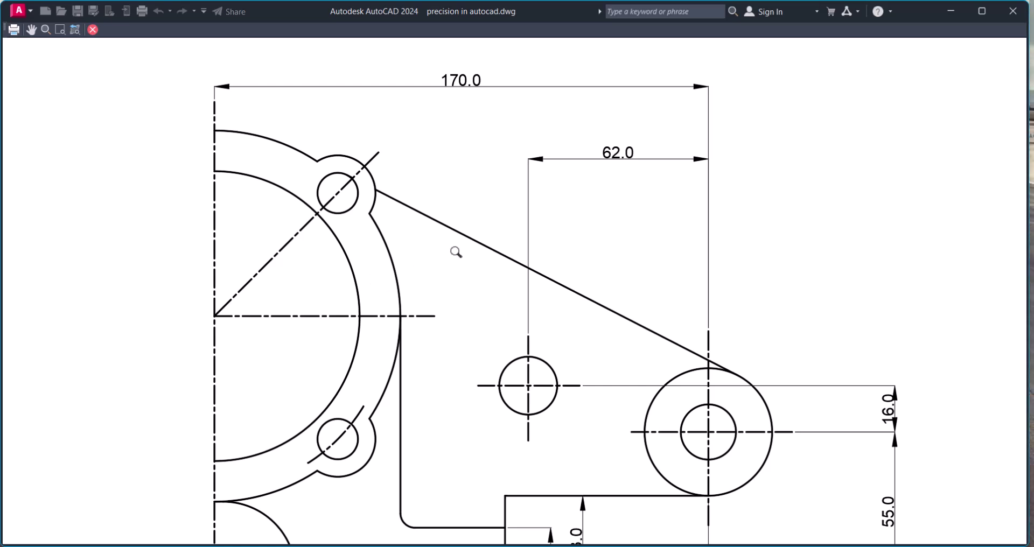
scroll(455, 252, down, 4)
scroll(457, 252, up, 2)
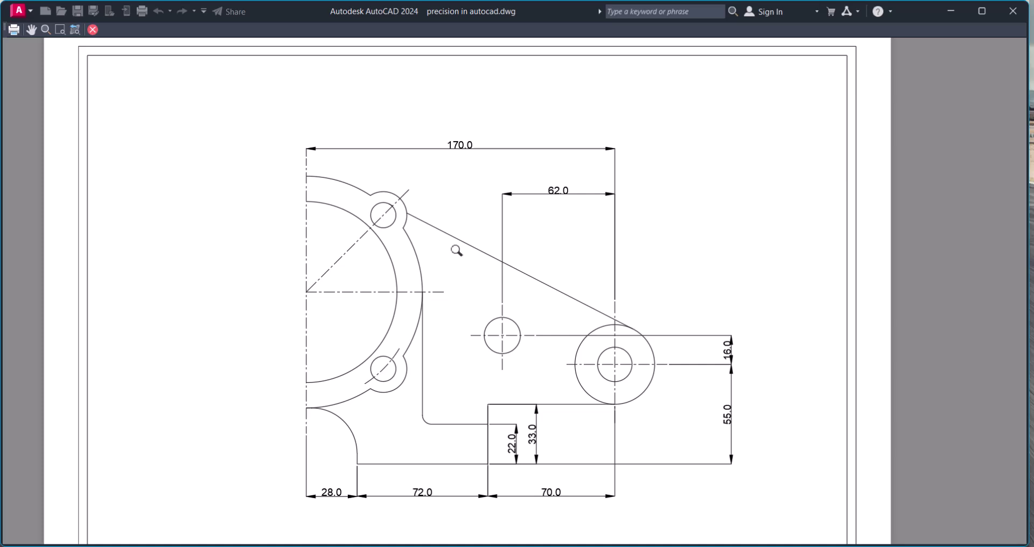
right_click(457, 251)
click(485, 264)
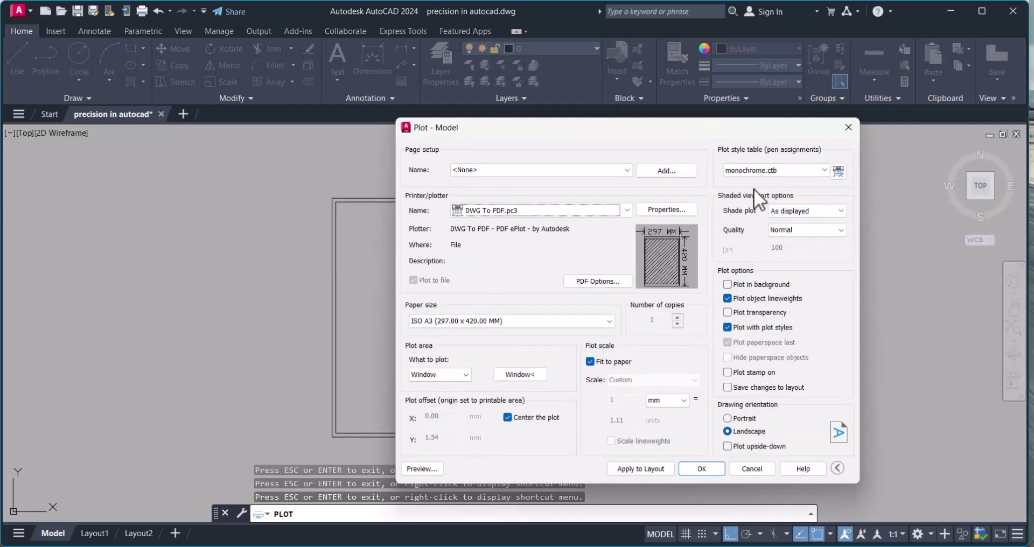
Change the Color 1 and Color 5 lineweights from 0.1800 to 0.1000 mm and Save & Close.
click(838, 172)
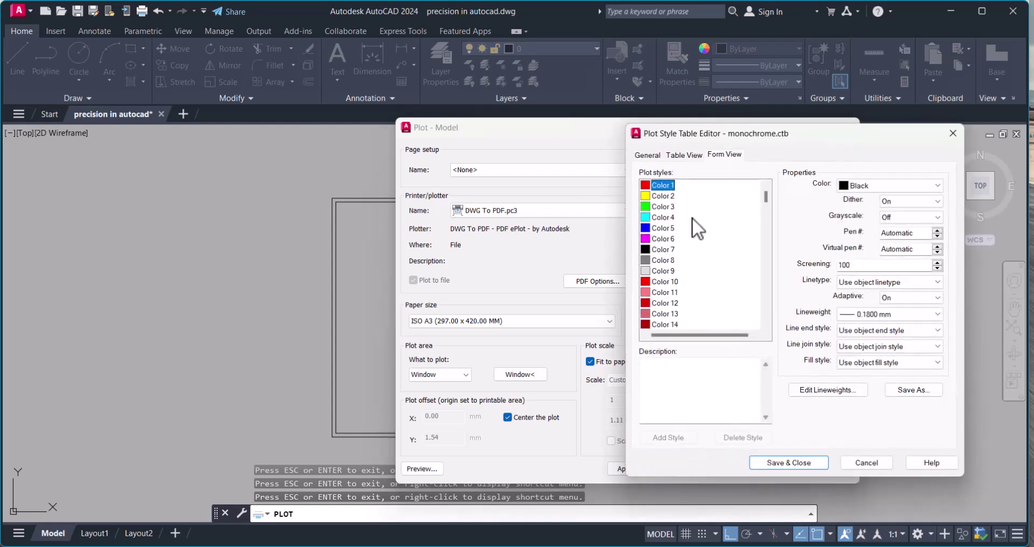
click(887, 315)
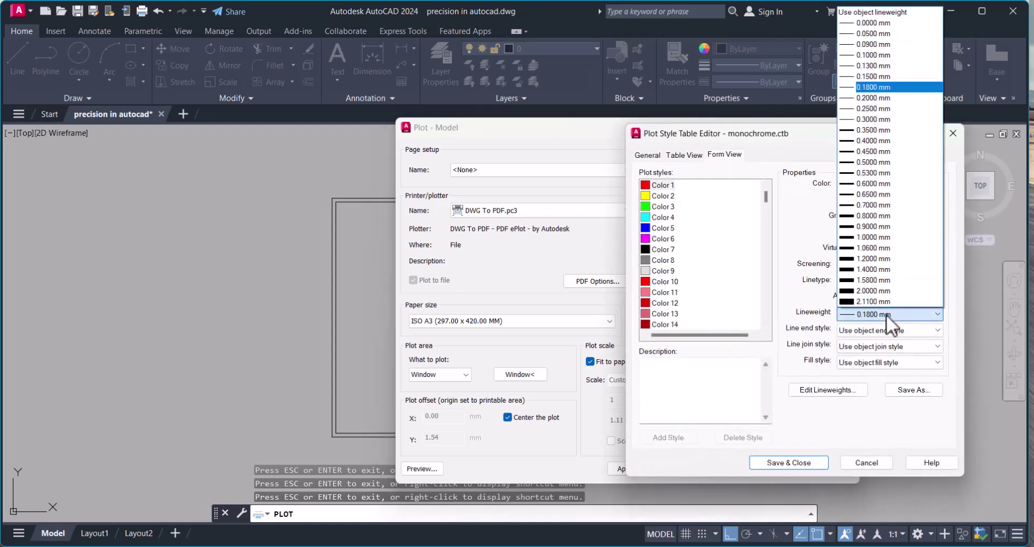
click(878, 55)
click(659, 228)
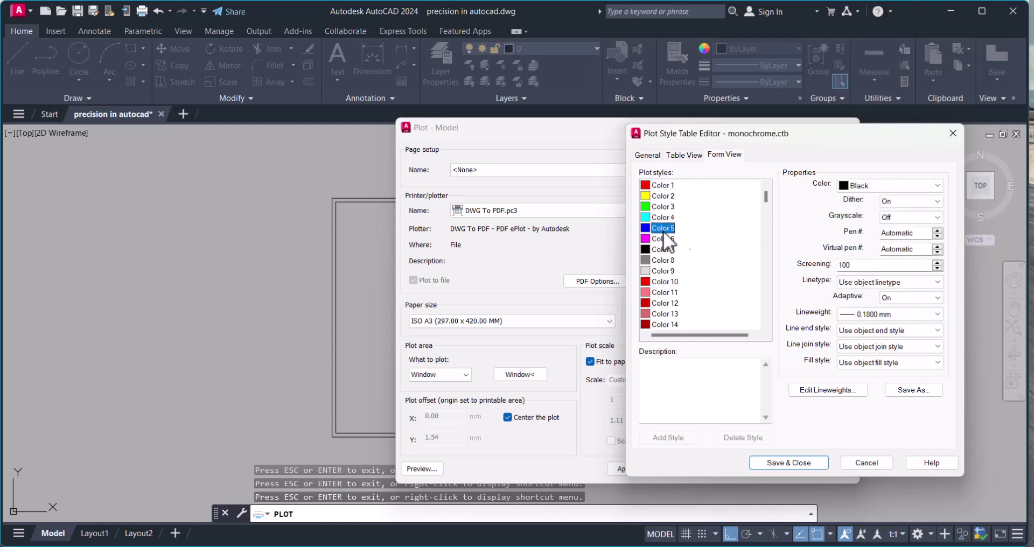
click(882, 315)
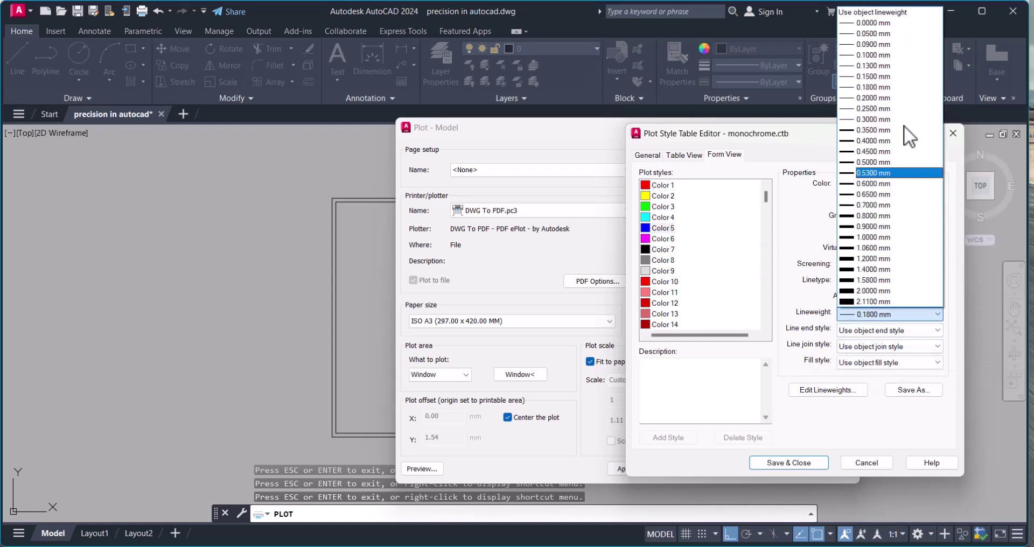
click(883, 54)
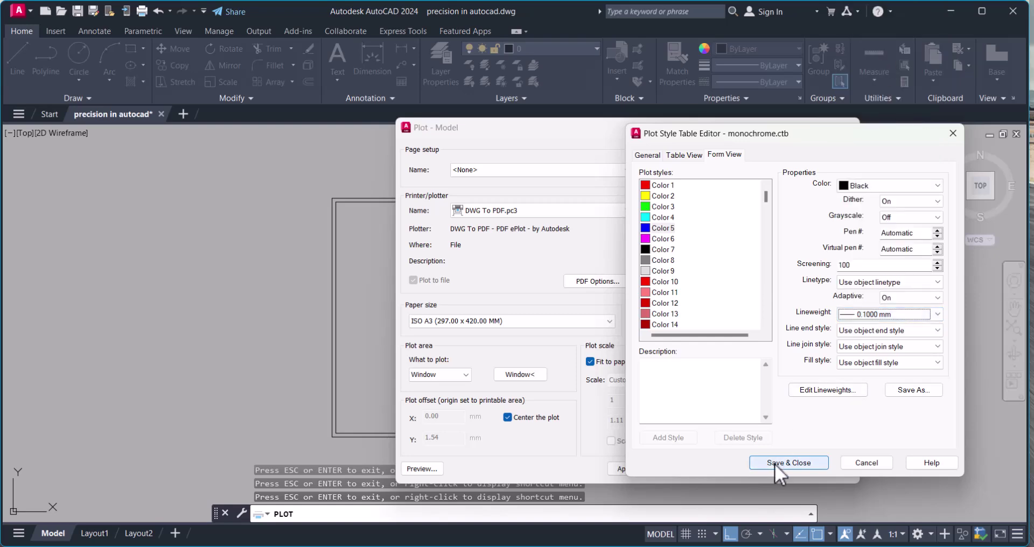
click(774, 463)
Preview the thinner-lineweight plot, then save it as 'precision in autocad-Model.pdf' in Documents.
click(423, 470)
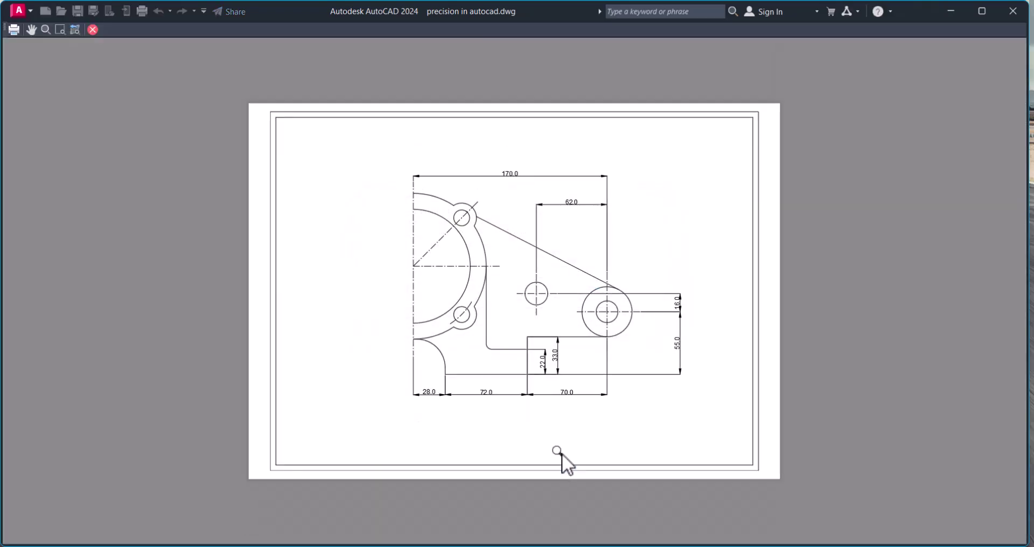
scroll(602, 219, up, 6)
scroll(511, 278, down, 2)
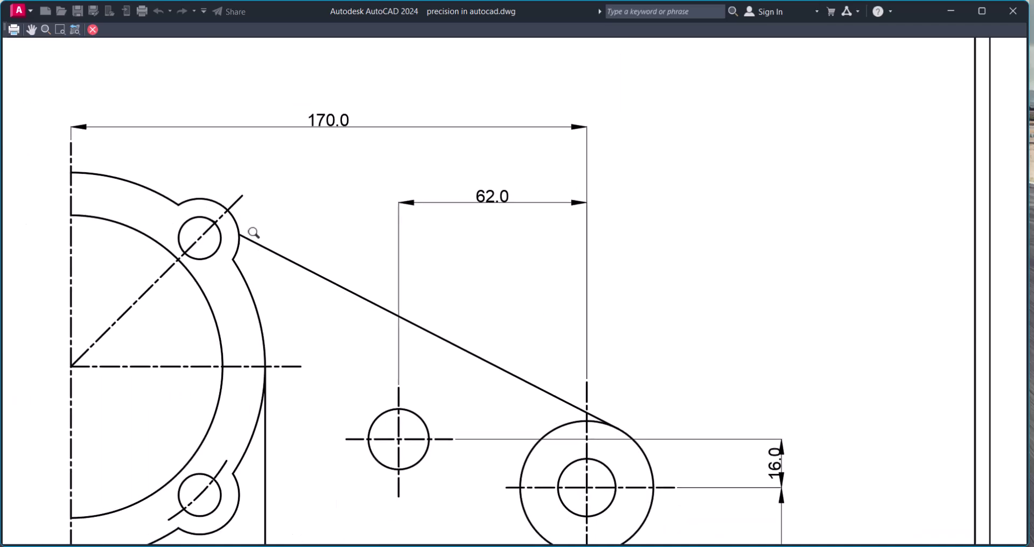
scroll(271, 221, down, 2)
scroll(276, 222, down, 3)
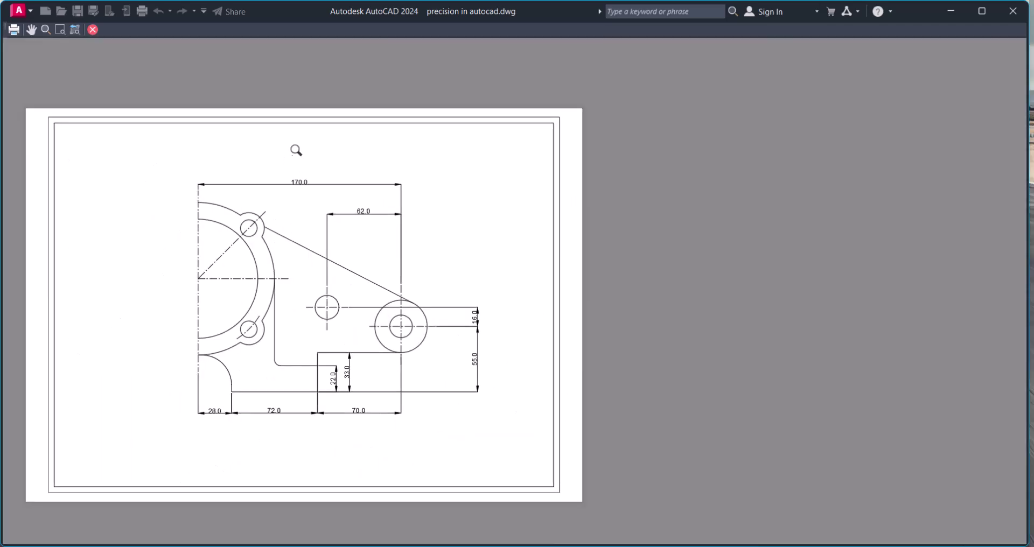
click(15, 29)
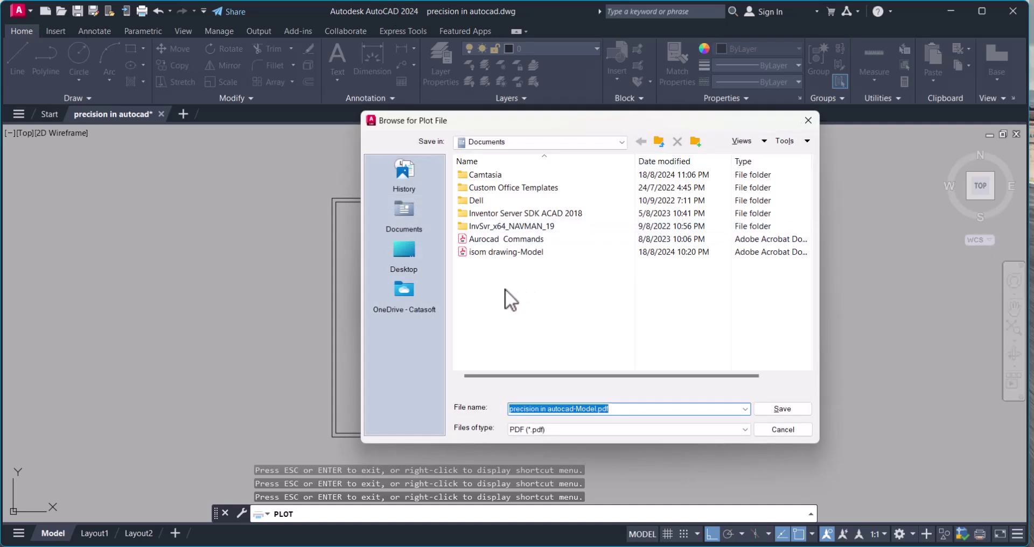
click(777, 409)
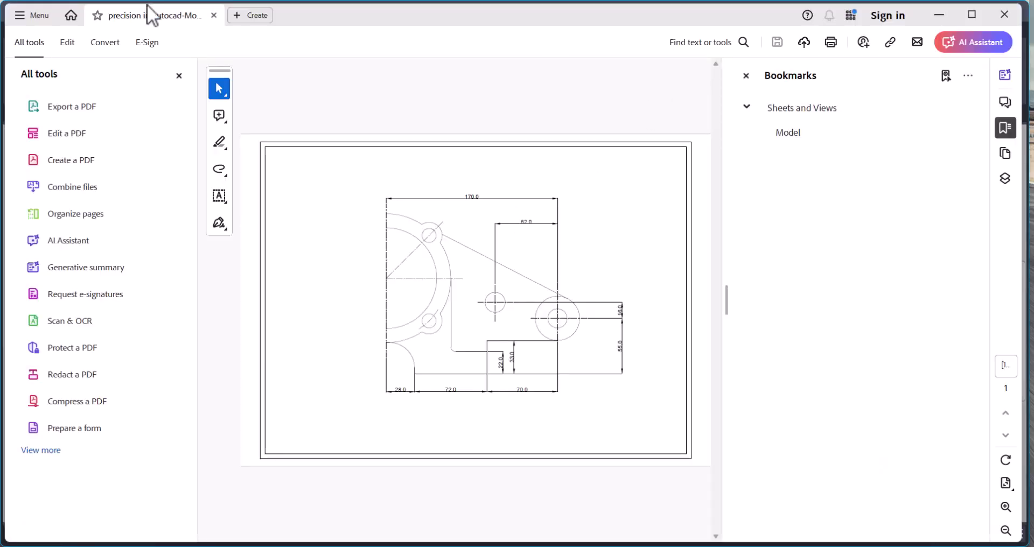
Hide Acrobat's All tools and Bookmarks panels to enlarge the bracket PDF page.
click(179, 75)
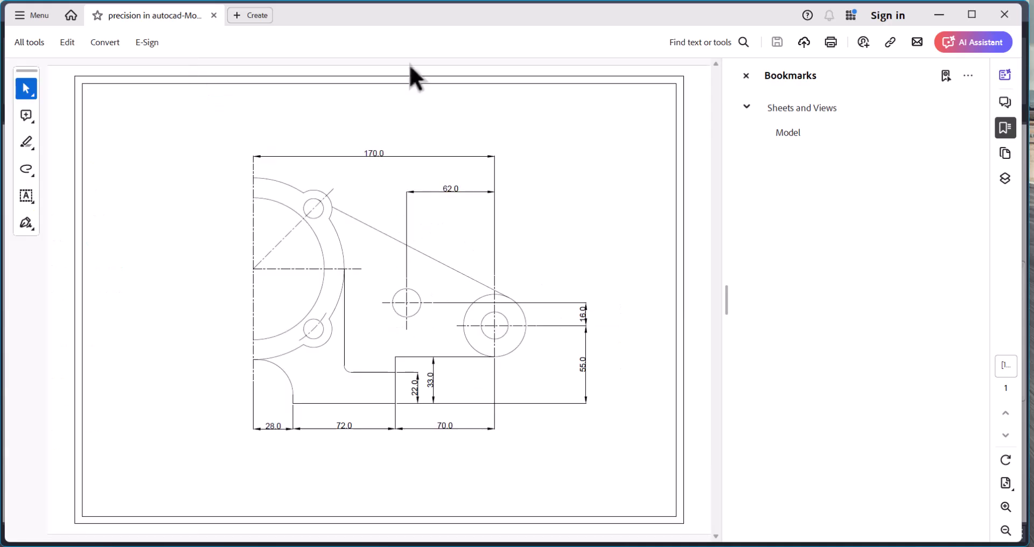
click(746, 76)
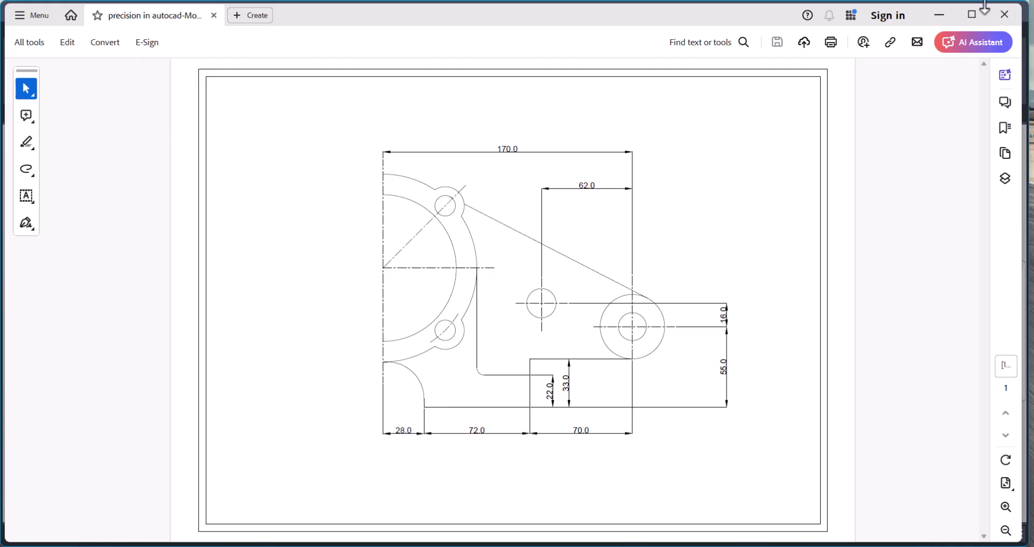
click(1004, 14)
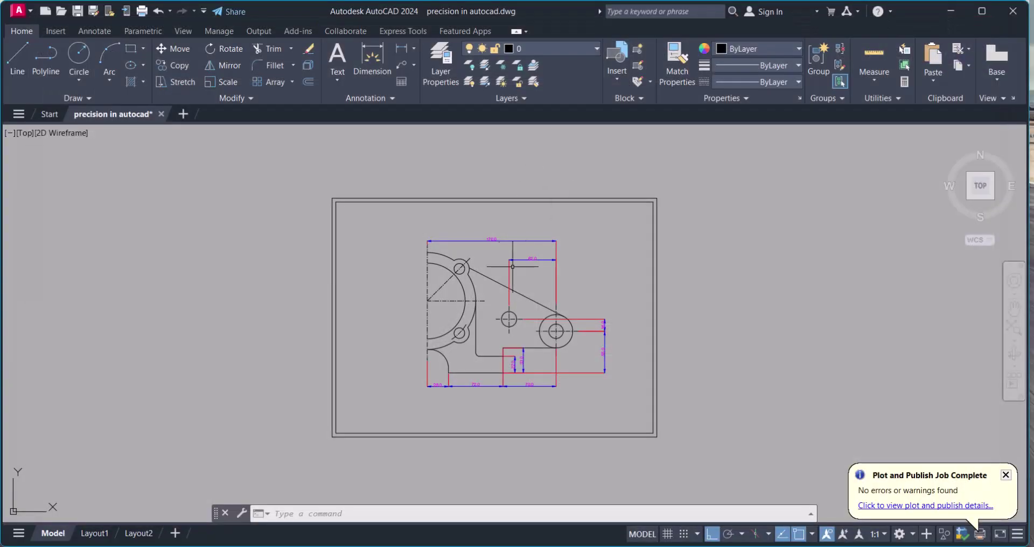